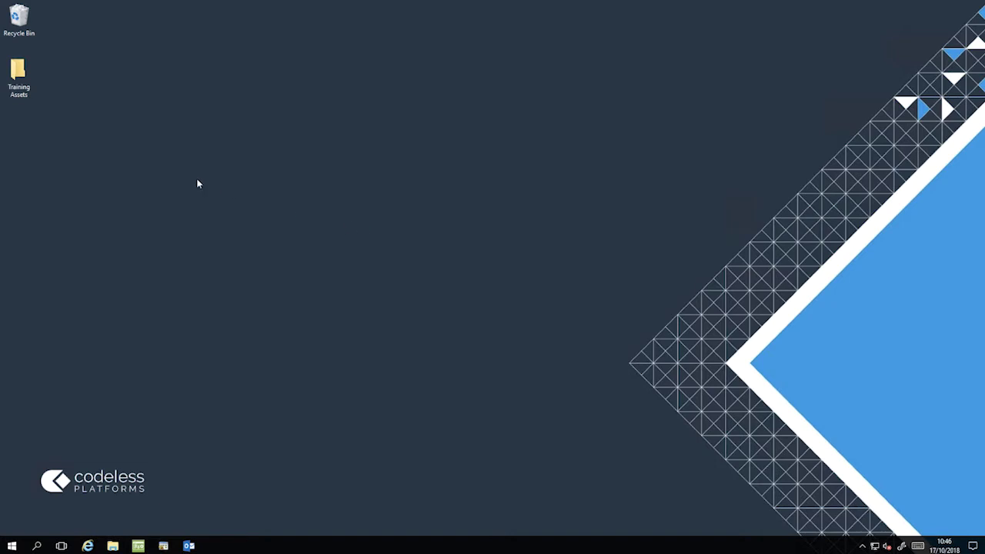
Step: Look through the Format as HTML Templates folder inside Training Assets, and close the folder window
double_click(34, 90)
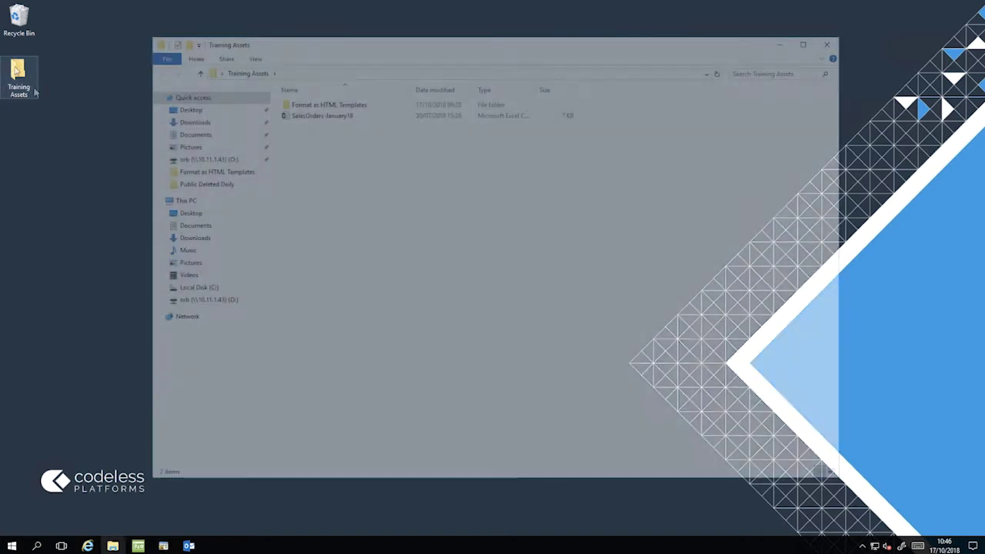
double_click(313, 108)
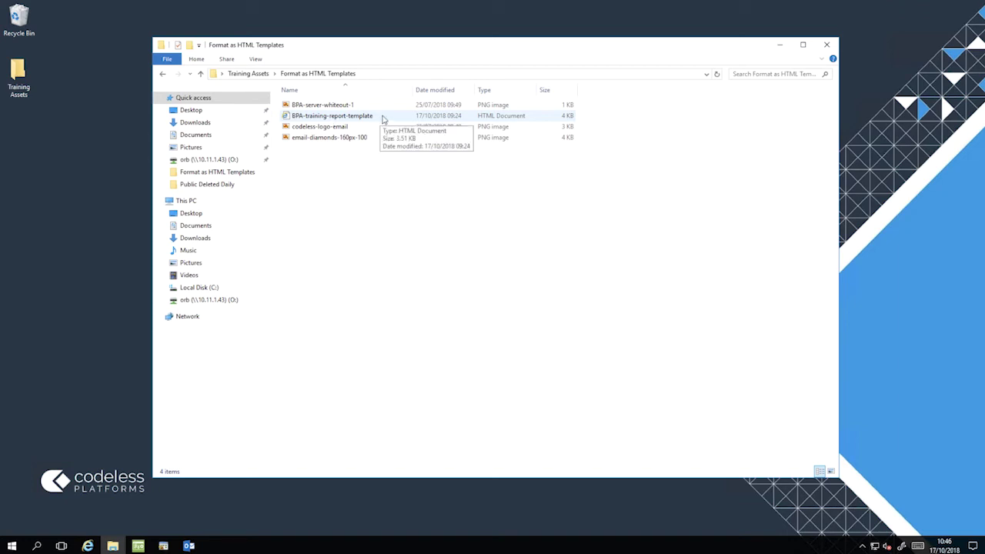
left_click(828, 46)
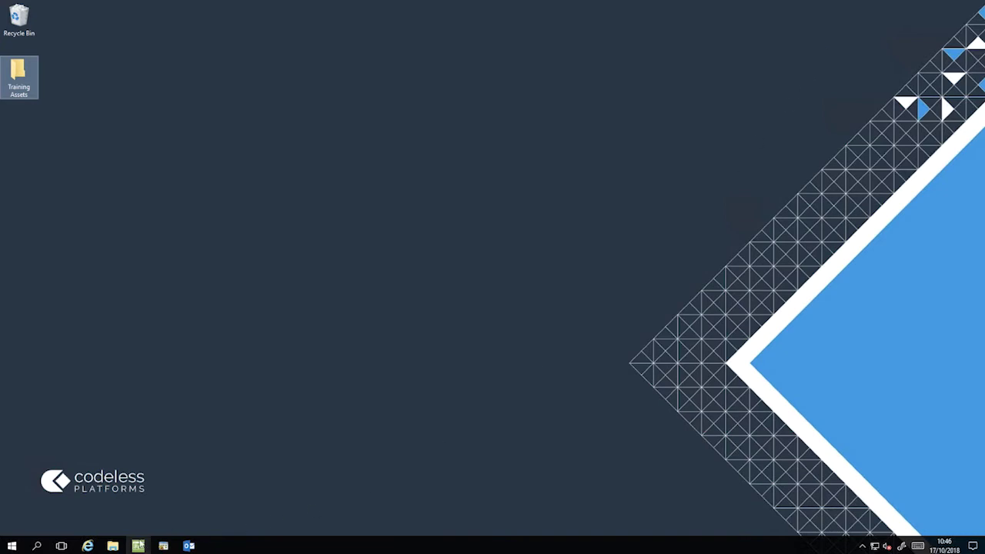
Step: Switch to BPA Platform and open the Scheduled Order Status Reports task for design
left_click(138, 546)
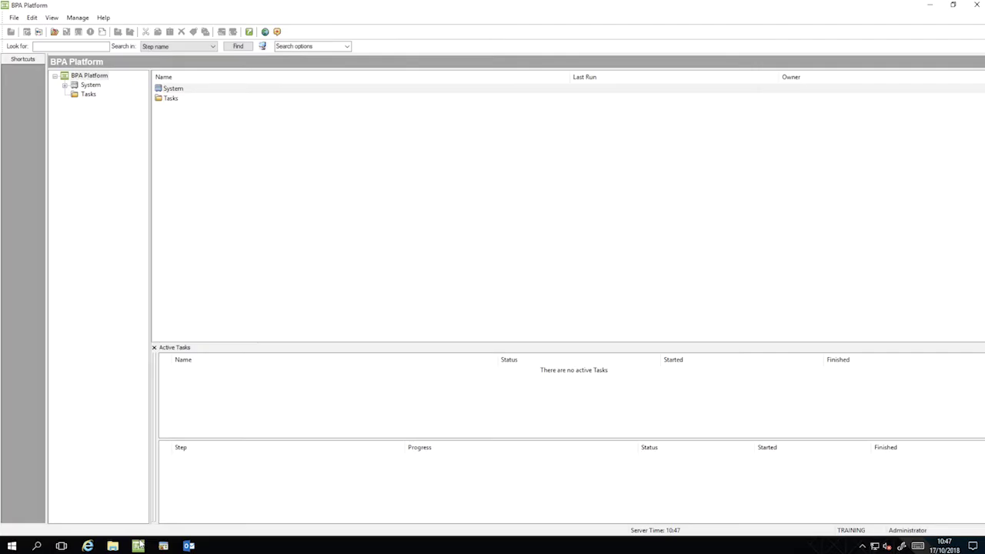
left_click(171, 100)
double_click(172, 100)
double_click(160, 90)
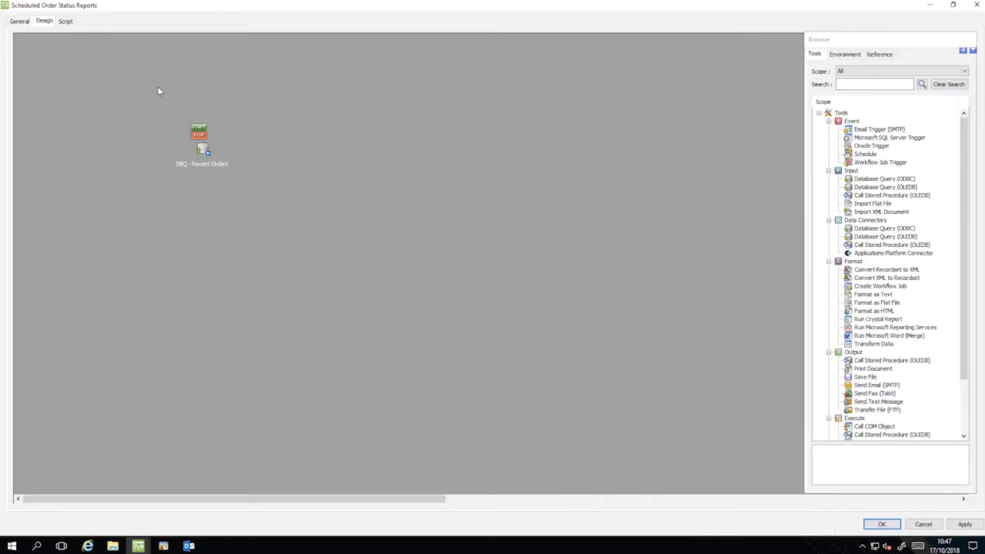
Step: Add a Format as HTML step named "Format Report" that uses the recordset from DBQ - Recent Orders
right_click(276, 139)
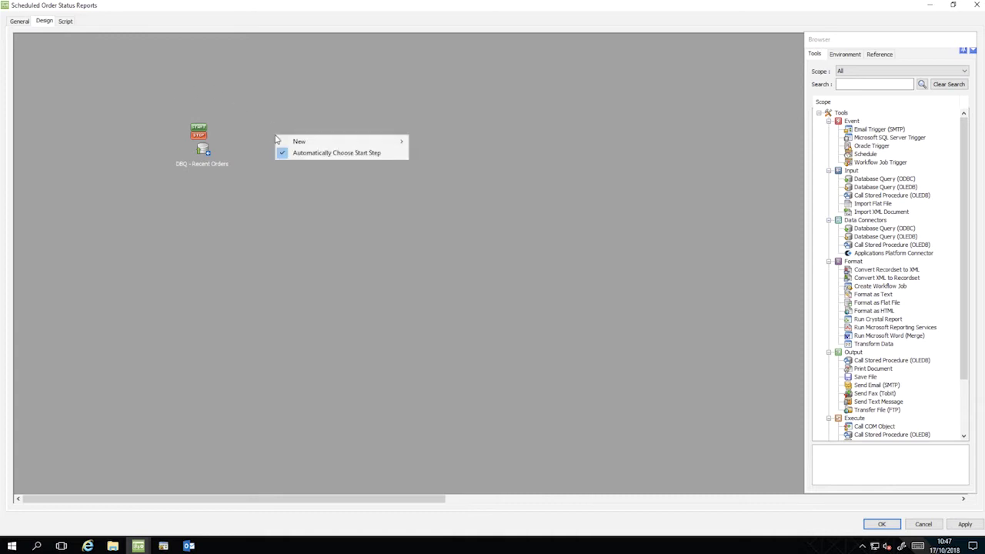
mouse_move(298, 142)
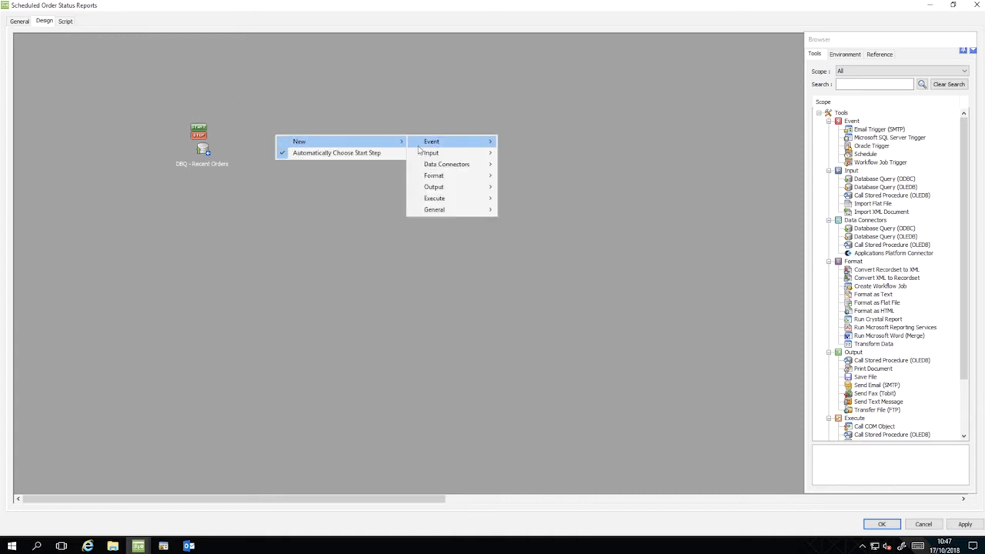
mouse_move(437, 177)
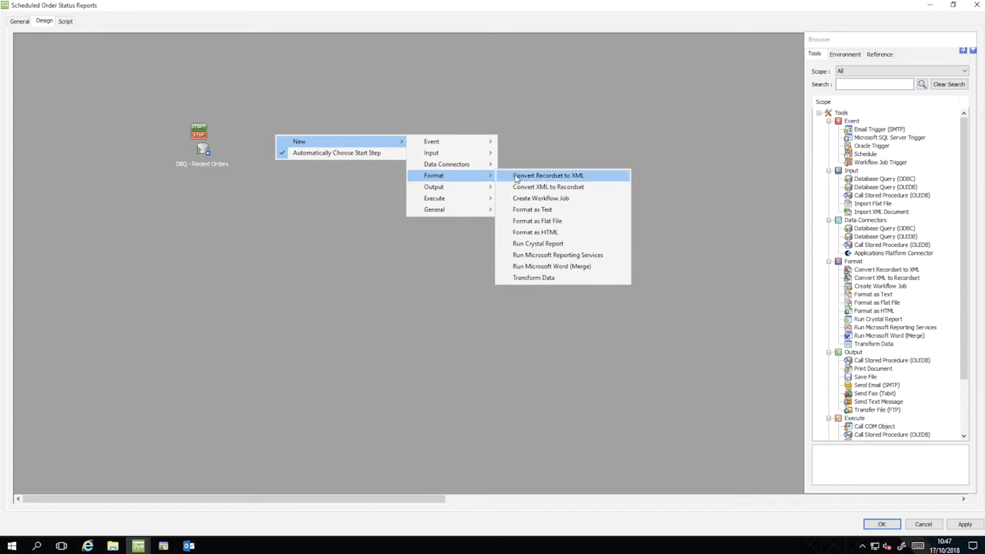
left_click(533, 232)
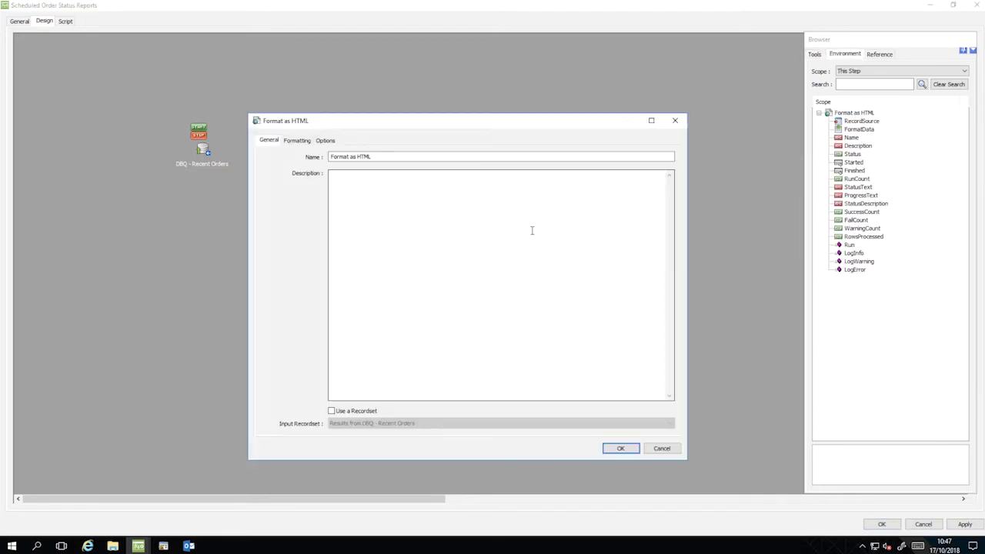
left_click_drag(433, 156, 330, 157)
type("Format Report")
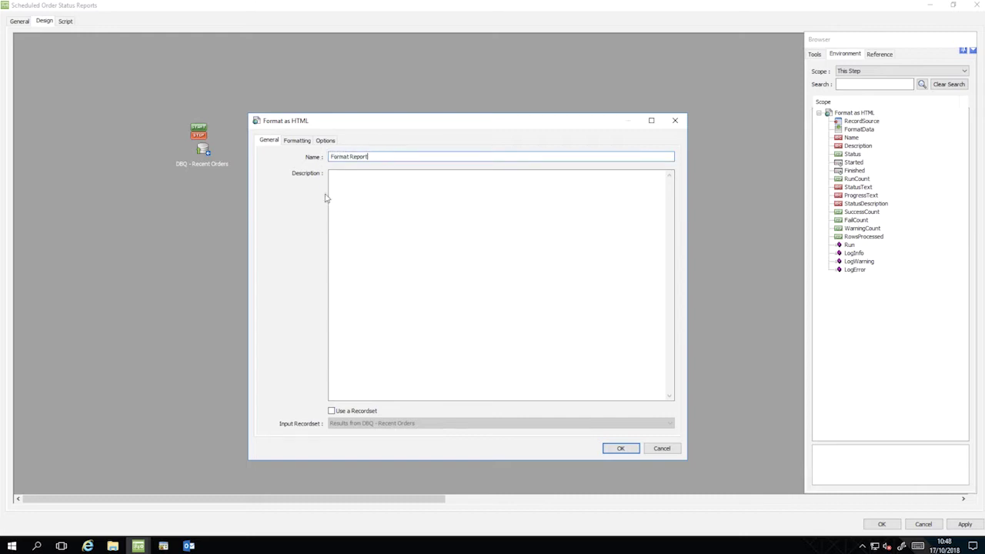
left_click(332, 412)
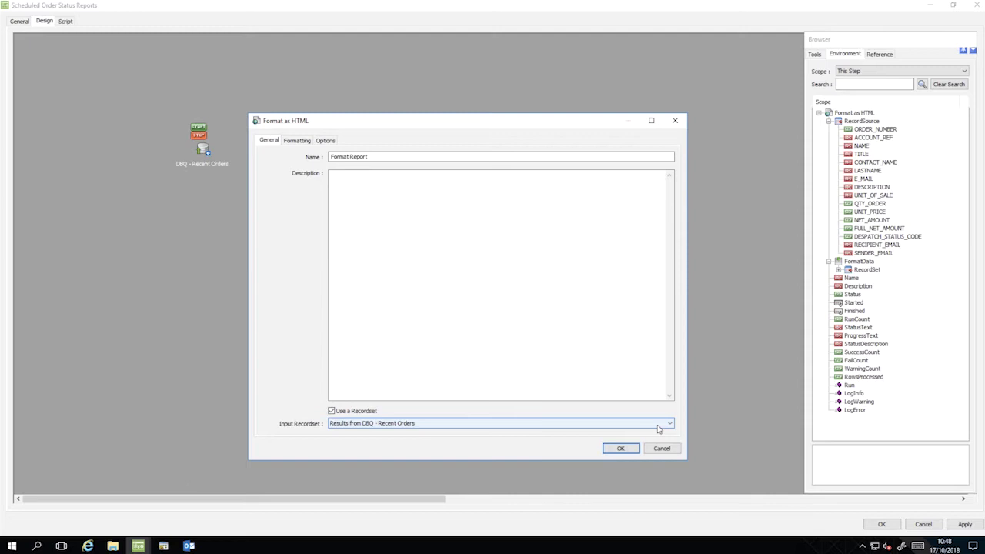
Step: Import the BPA-training-report-template HTML file from Training Assets' Format as HTML Templates folder as the step's document
left_click(297, 141)
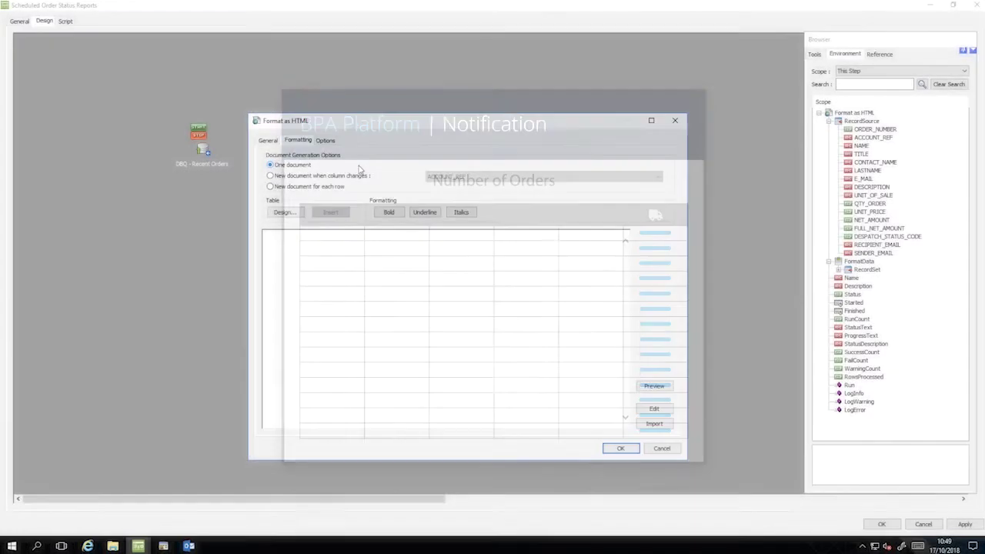
left_click(654, 423)
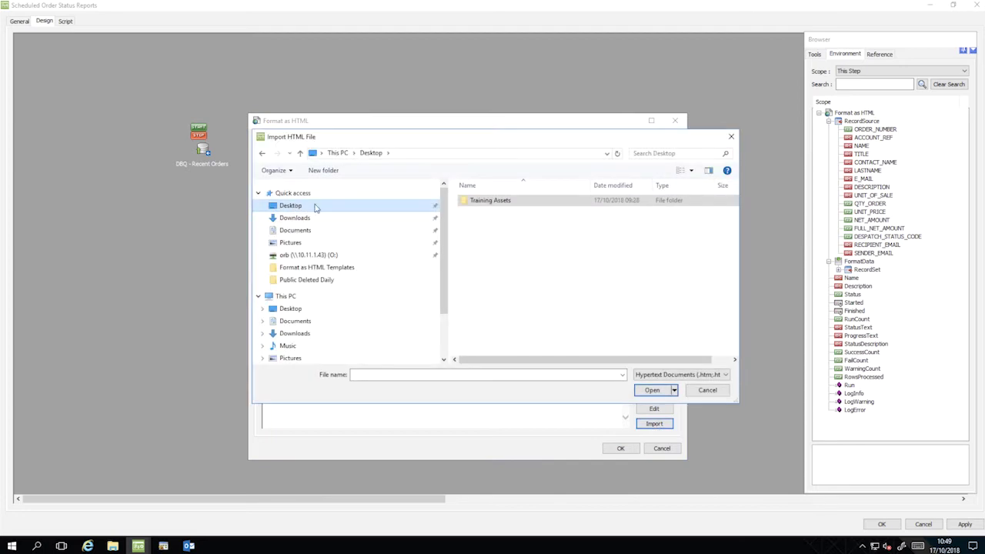
double_click(504, 202)
double_click(505, 201)
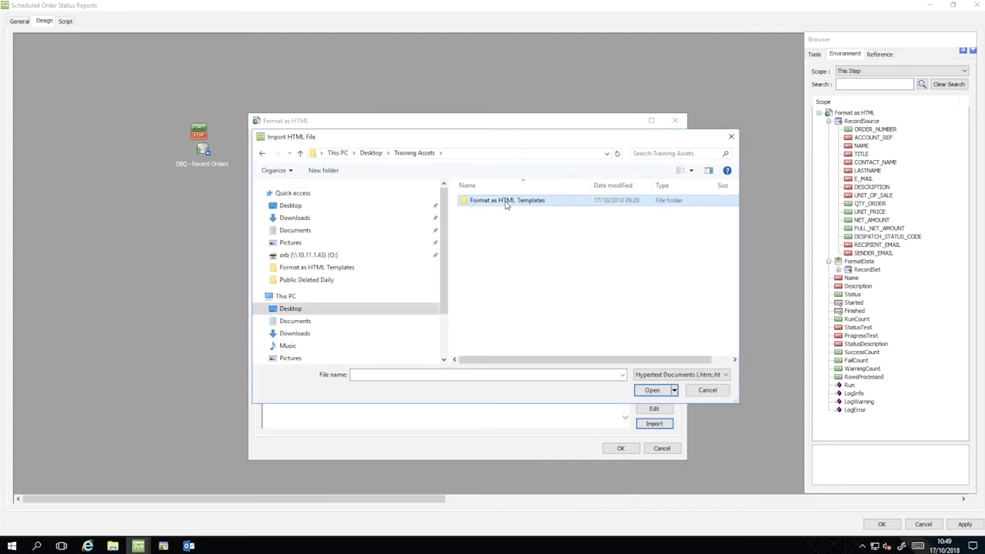
left_click(505, 202)
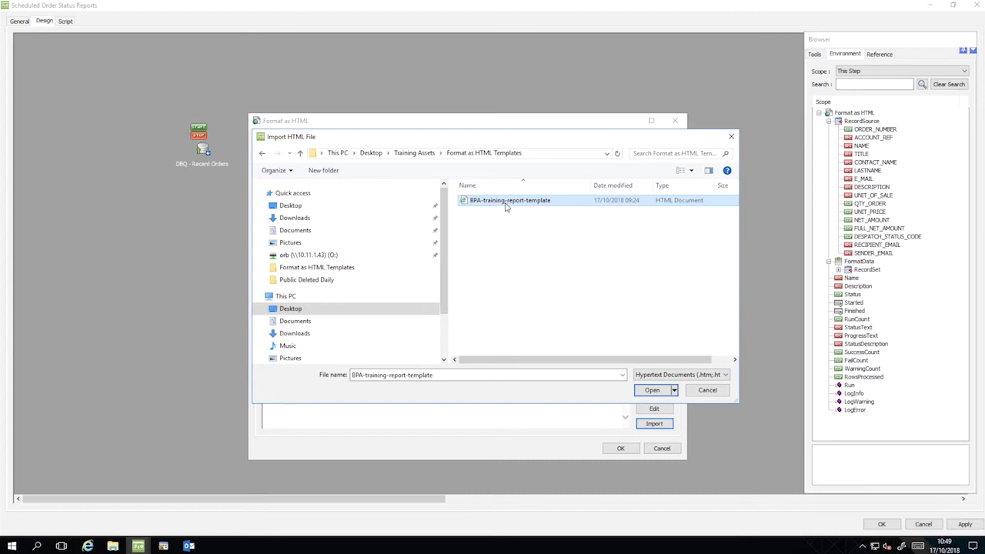
left_click(652, 390)
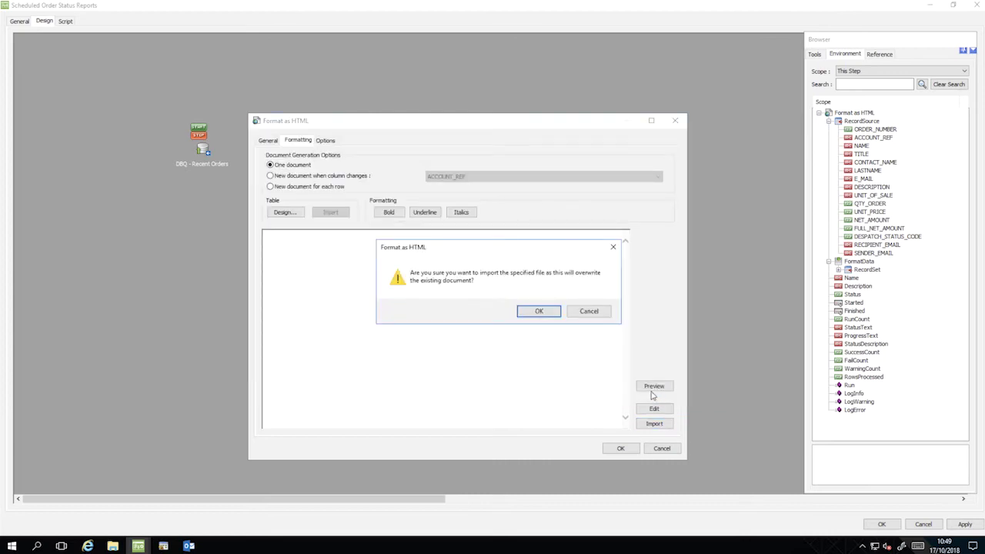
left_click(539, 311)
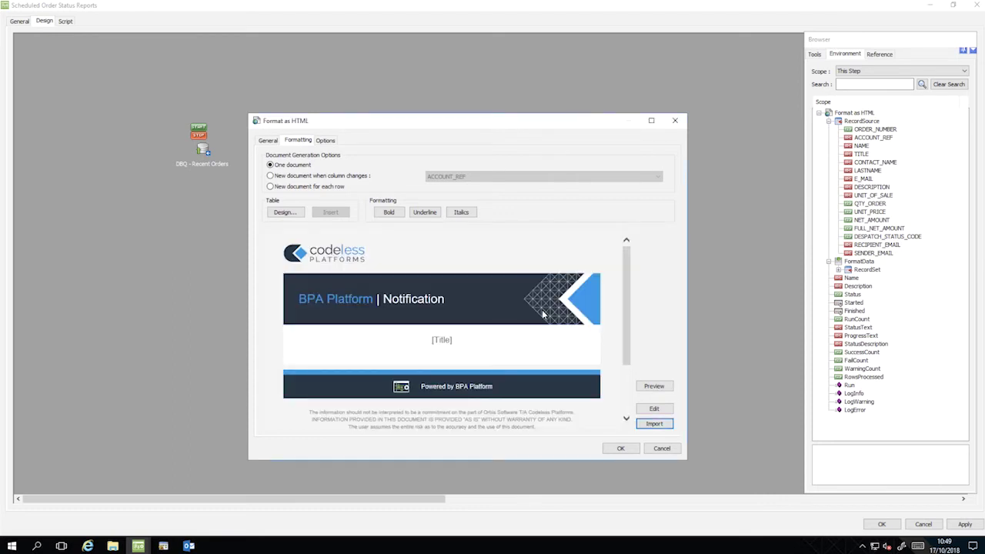
Step: Replace the [Title] placeholder with "Number of Orders:" followed by the RowCount property of the DBQ - Recent Orders step
left_click_drag(452, 339, 430, 340)
type("Number of Orders:")
left_click(851, 55)
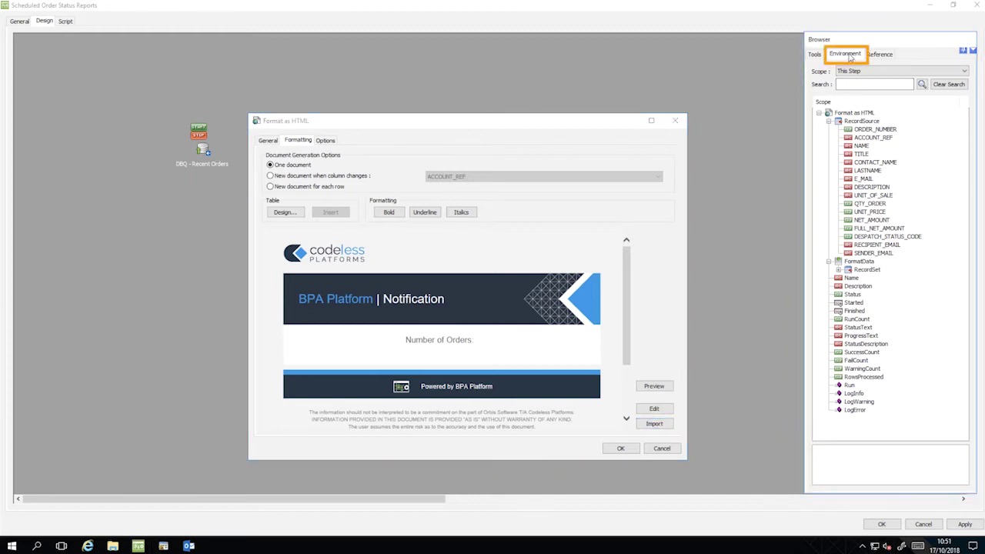
left_click(887, 73)
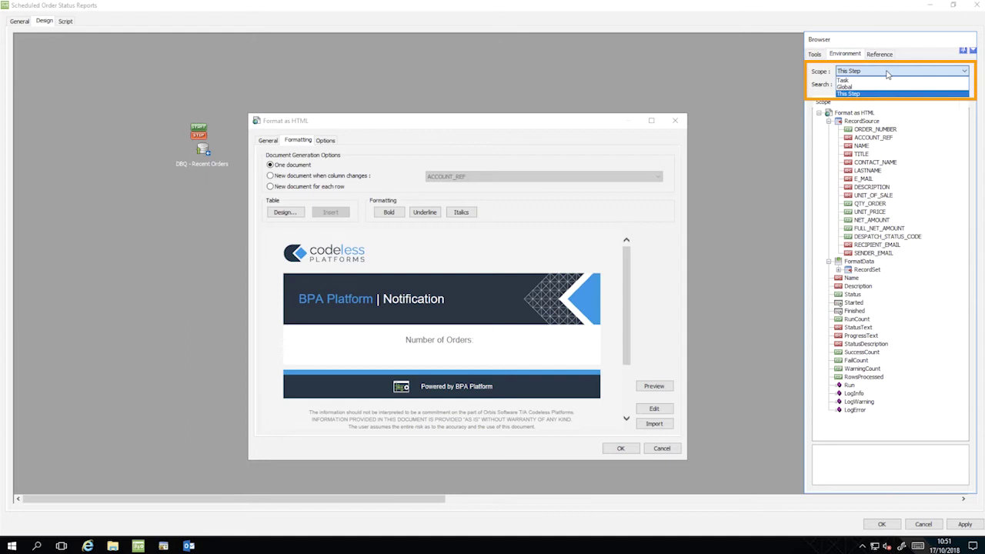
left_click(844, 80)
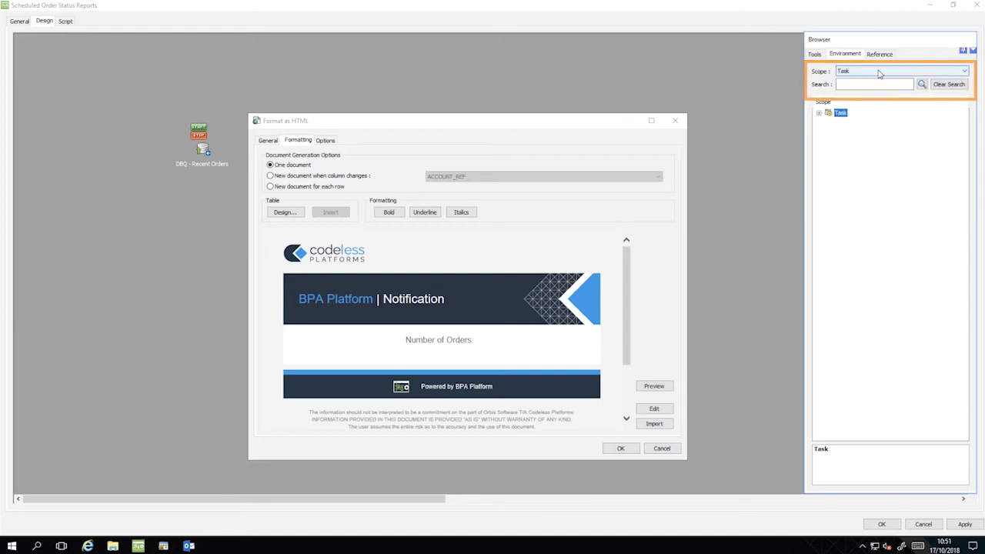
left_click(819, 112)
left_click(829, 121)
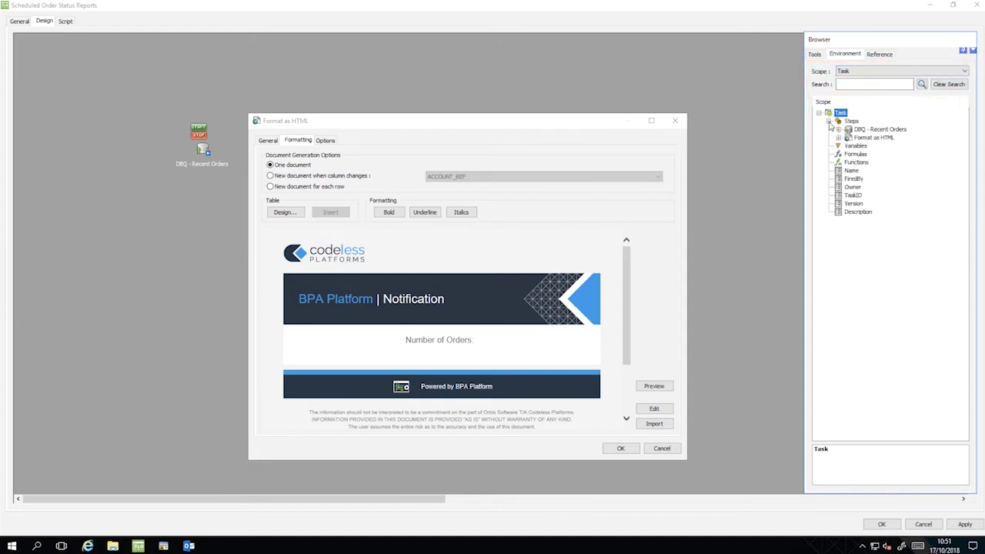
left_click(839, 130)
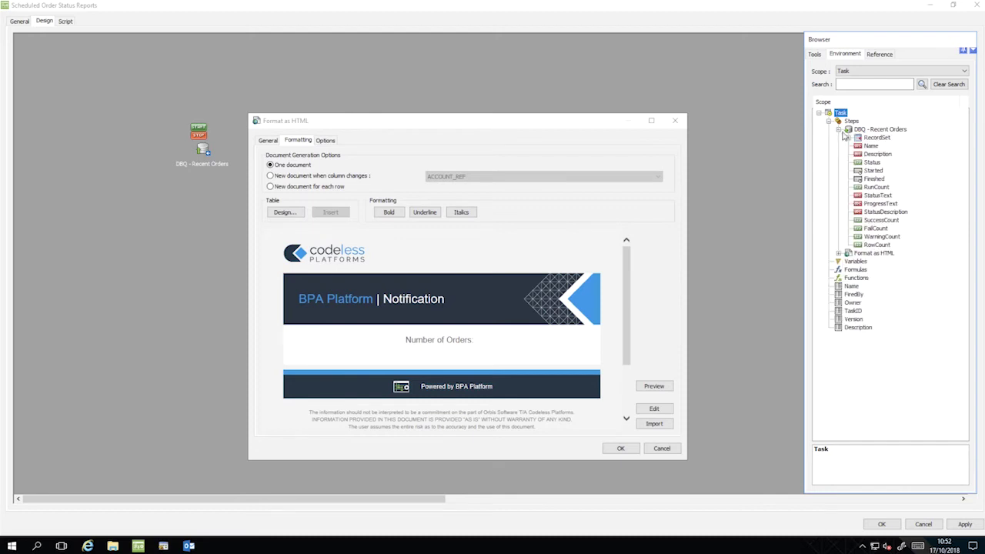
left_click(878, 244)
left_click_drag(879, 246, 489, 344)
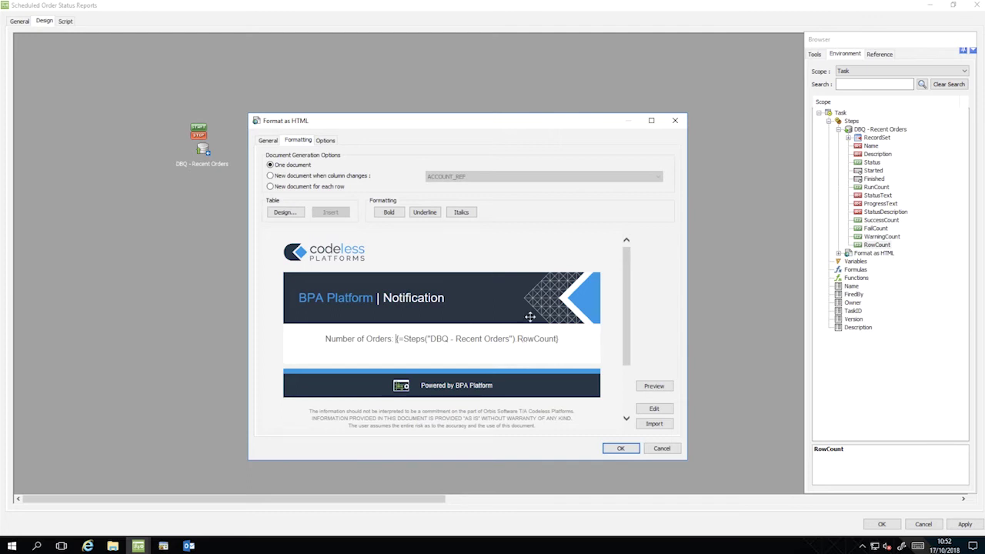
Step: Start designing an HTML table with ORDER_NUMBER, ACCOUNT_REF and NAME from this step's RecordSource as columns
left_click(298, 213)
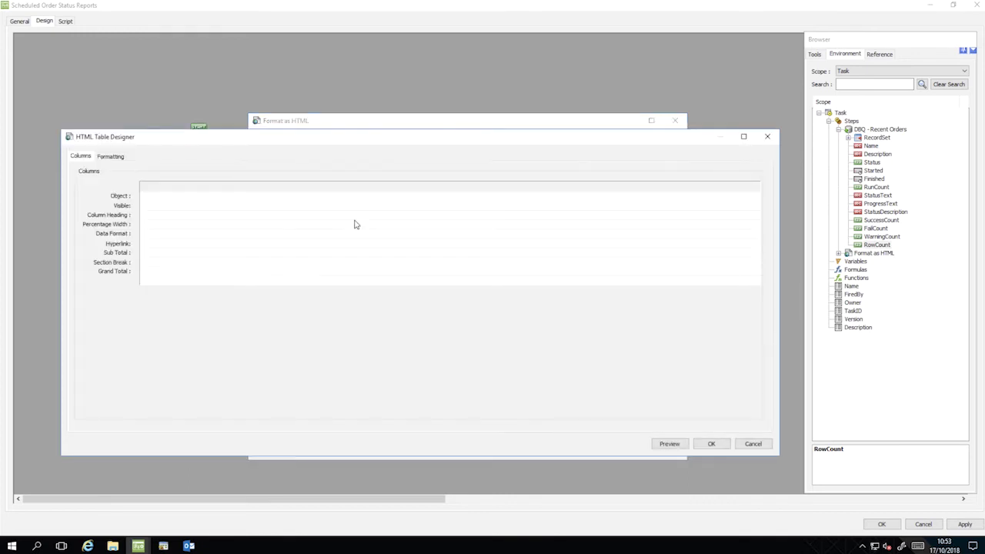
left_click(873, 73)
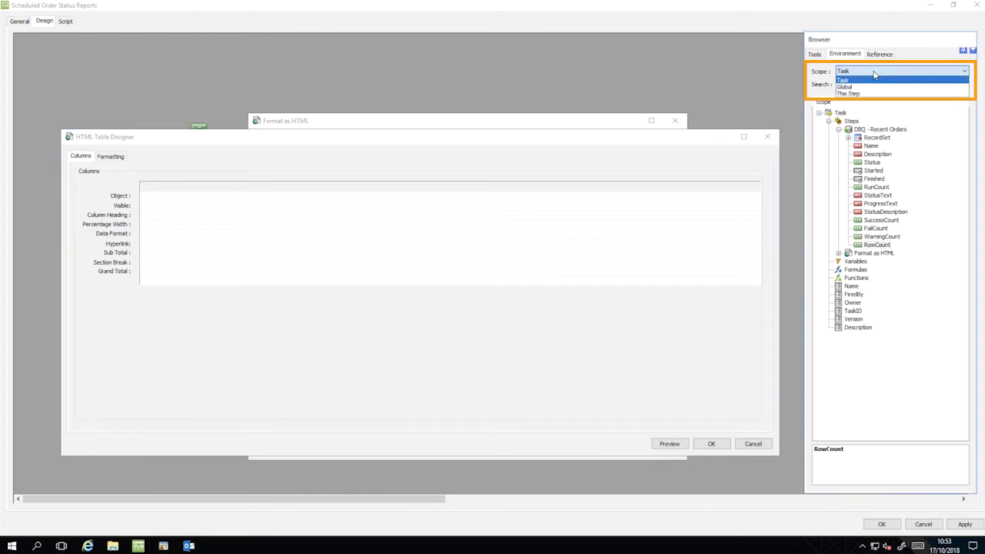
left_click(871, 93)
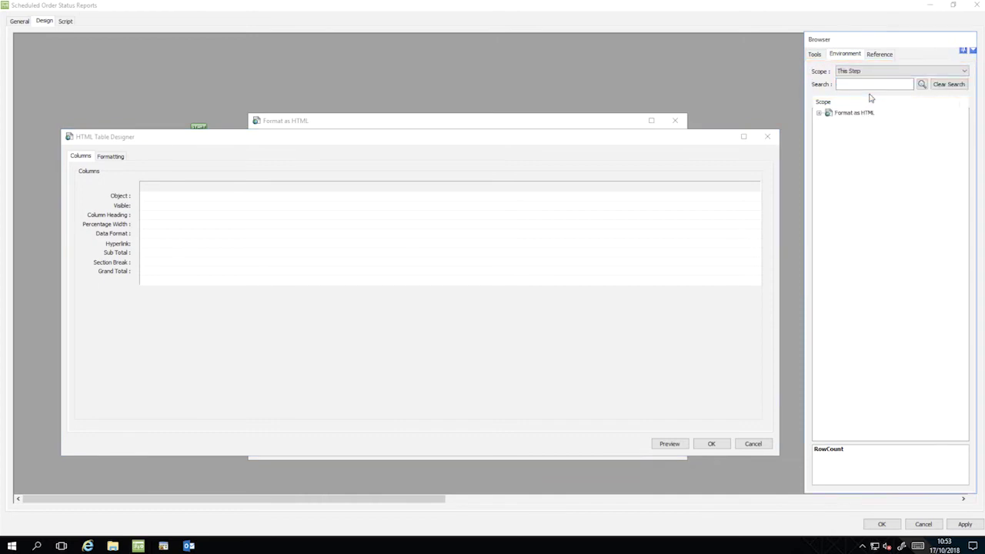
left_click(818, 116)
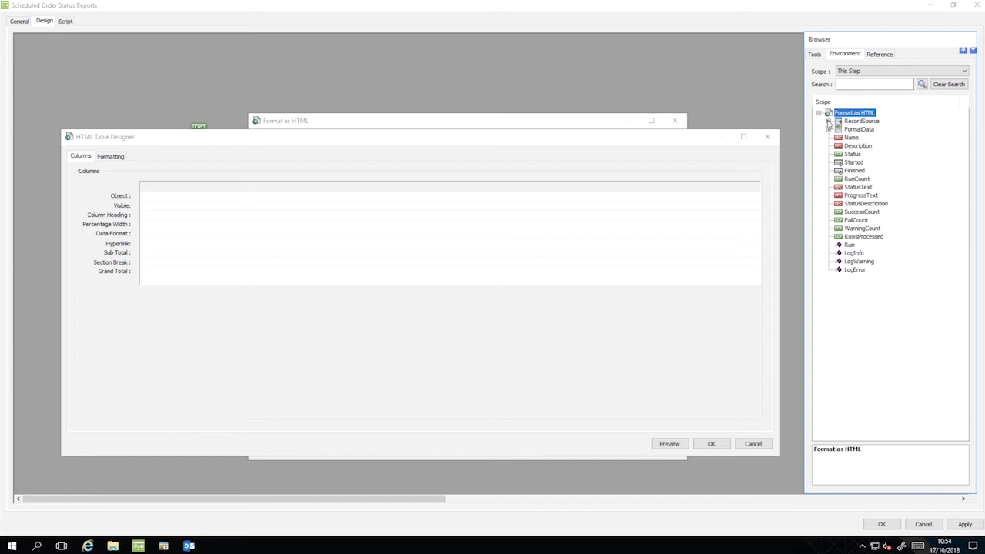
left_click(828, 121)
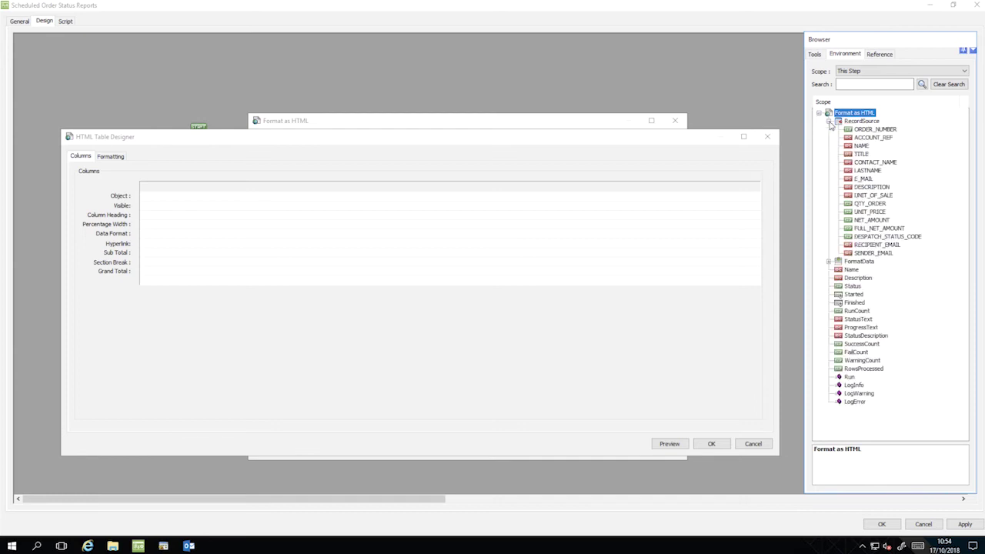
left_click_drag(873, 129, 159, 200)
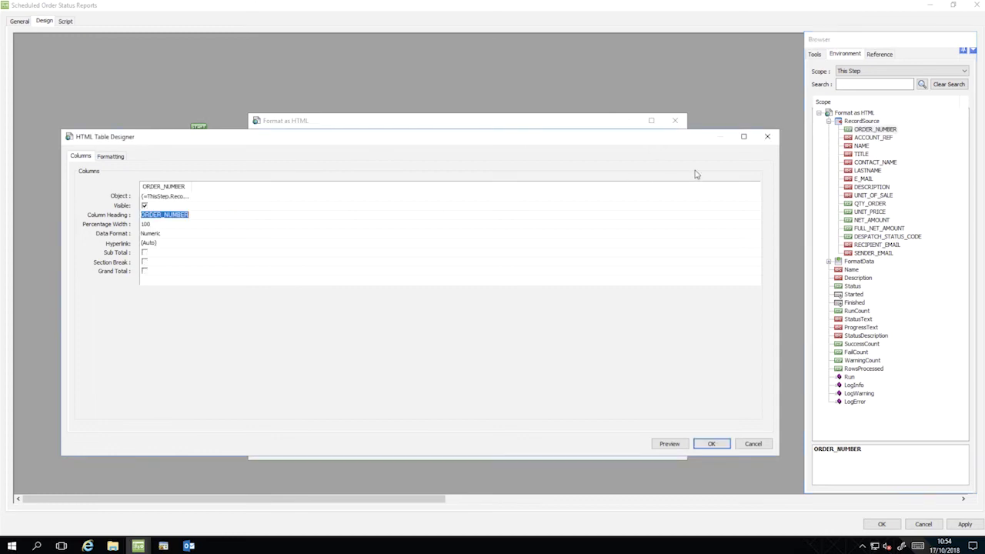
left_click_drag(850, 139, 233, 205)
left_click(851, 147)
left_click_drag(850, 146, 281, 202)
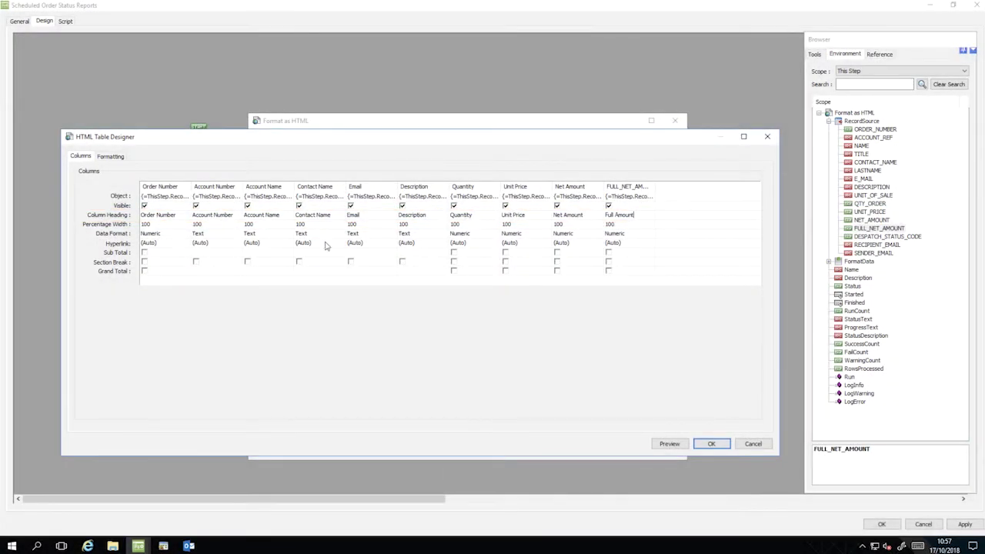
Step: Set the percentage width of all ten table columns, from Order Number through Full Amount, to 0
left_click(168, 225)
left_click(213, 224)
type("0")
left_click(267, 224)
type("0")
left_click(312, 224)
type("0")
left_click(362, 224)
type("0")
left_click(414, 224)
type("0")
left_click(471, 224)
type("0")
left_click(520, 224)
type("0")
left_click(557, 224)
type("0")
left_click(611, 223)
type("0")
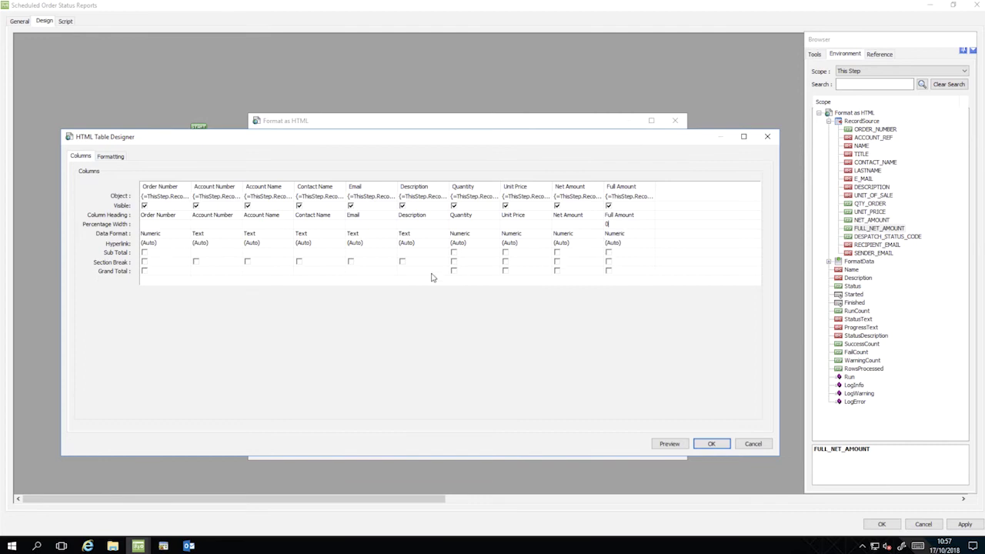
Step: Give the Order Number column a numeric format with the English (United Kingdom) region and 0 decimal places
left_click(171, 235)
left_click(185, 234)
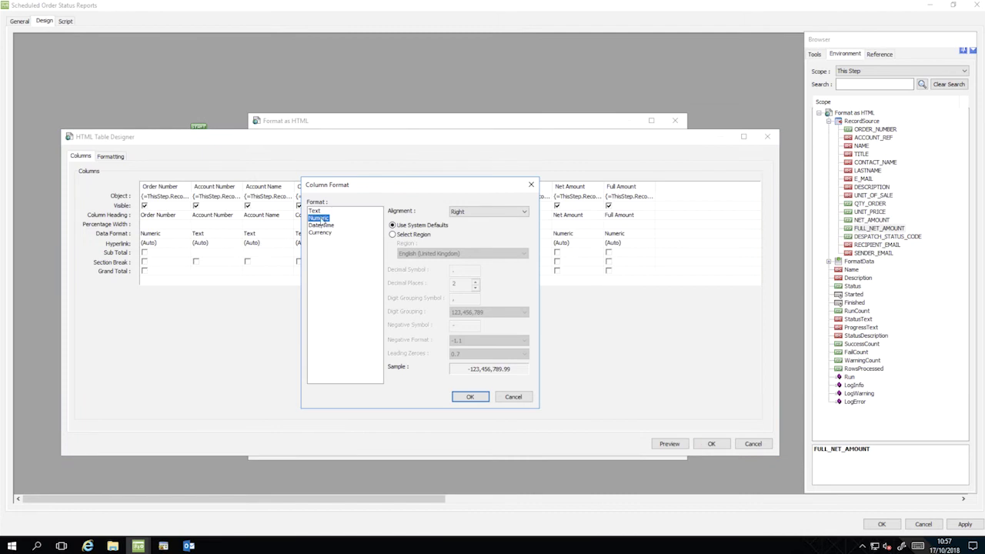
left_click(392, 235)
left_click(475, 287)
left_click(475, 287)
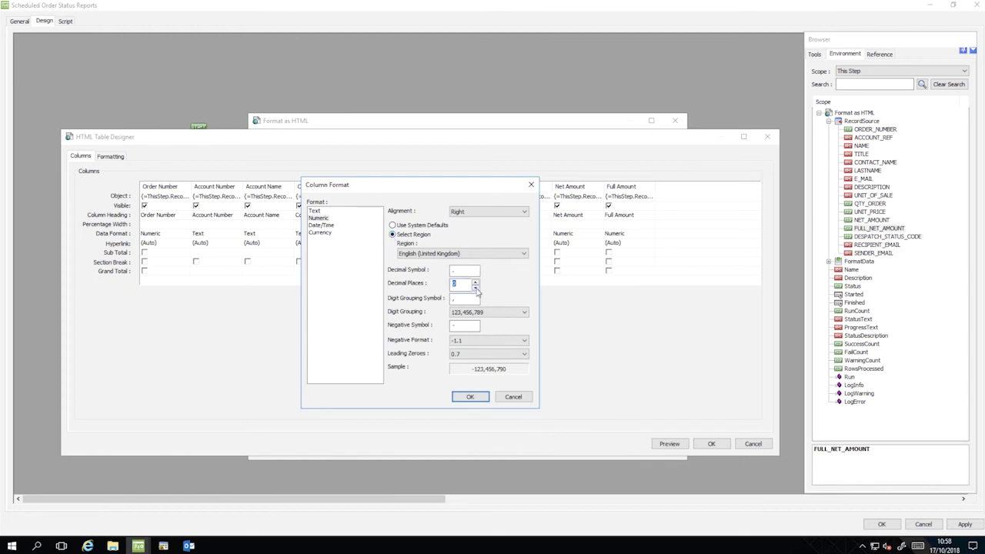
left_click(471, 397)
Step: Give the Quantity column a numeric format with the English (United Kingdom) region and 0 decimal places
left_click(486, 233)
left_click(494, 233)
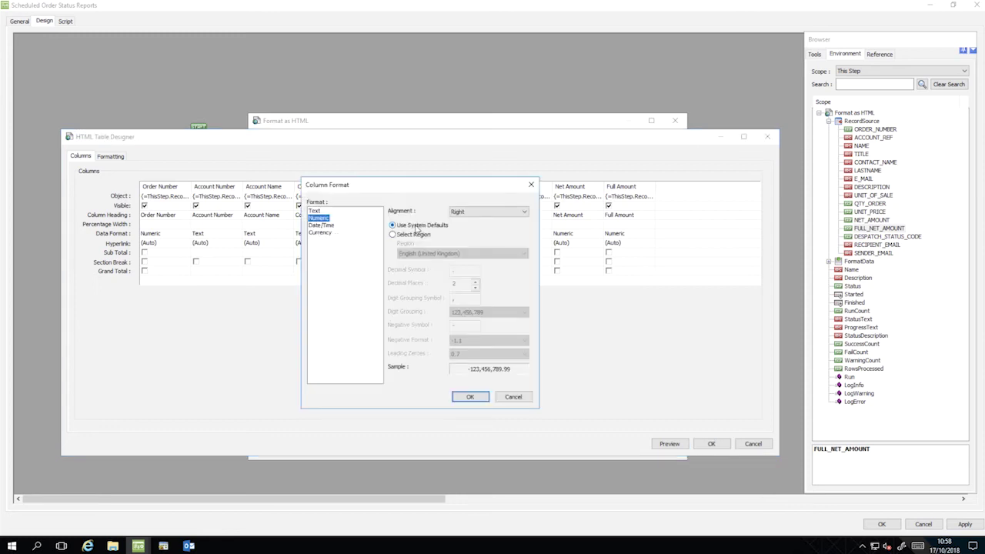
left_click(392, 234)
left_click(475, 287)
left_click(474, 287)
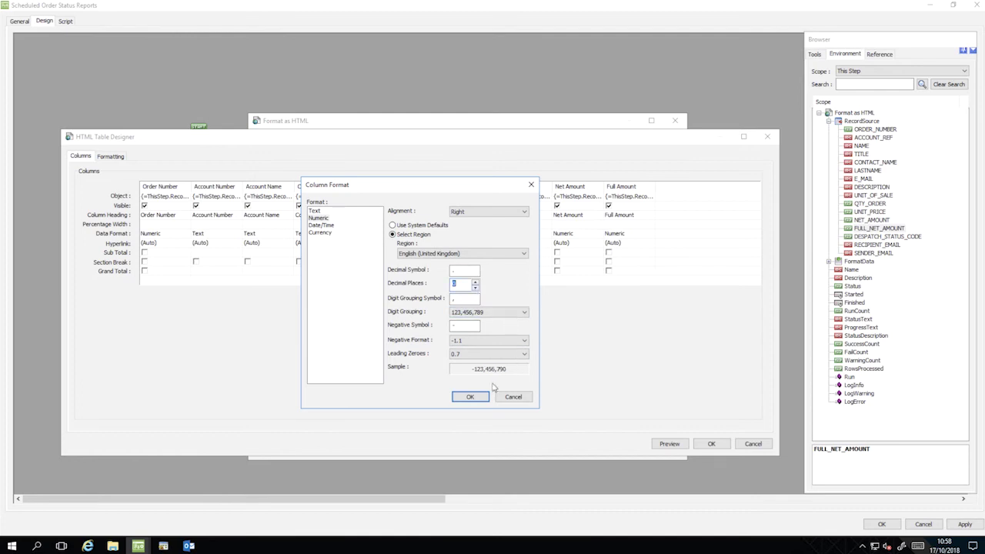
left_click(470, 396)
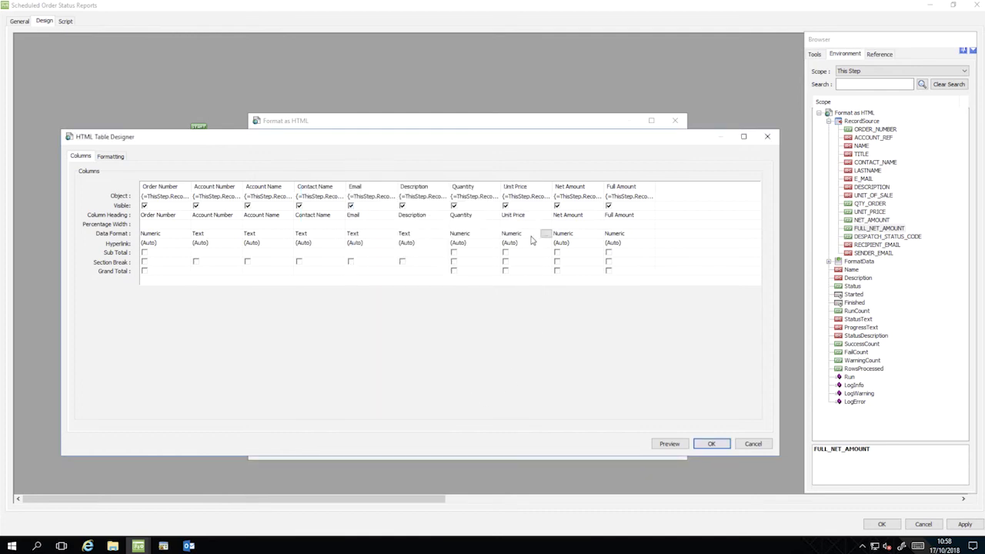
Step: Set the data format of the Unit Price, Net Amount and Full Amount columns to Currency with system defaults
double_click(547, 234)
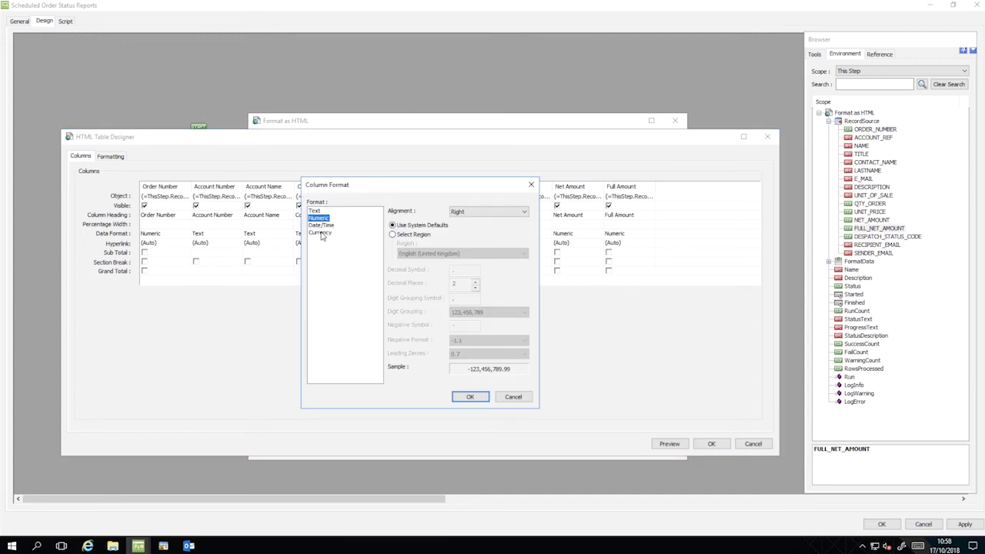
left_click(320, 233)
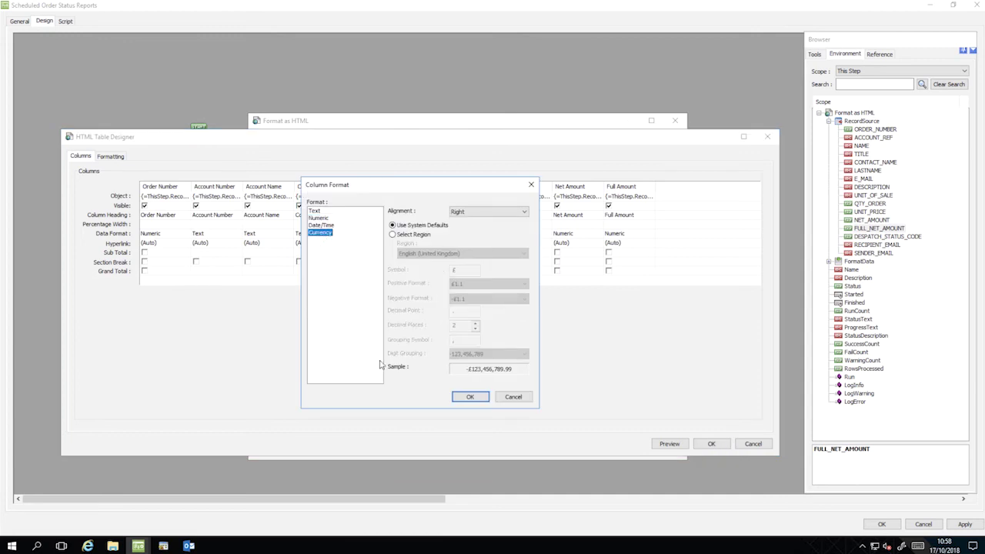
left_click(470, 397)
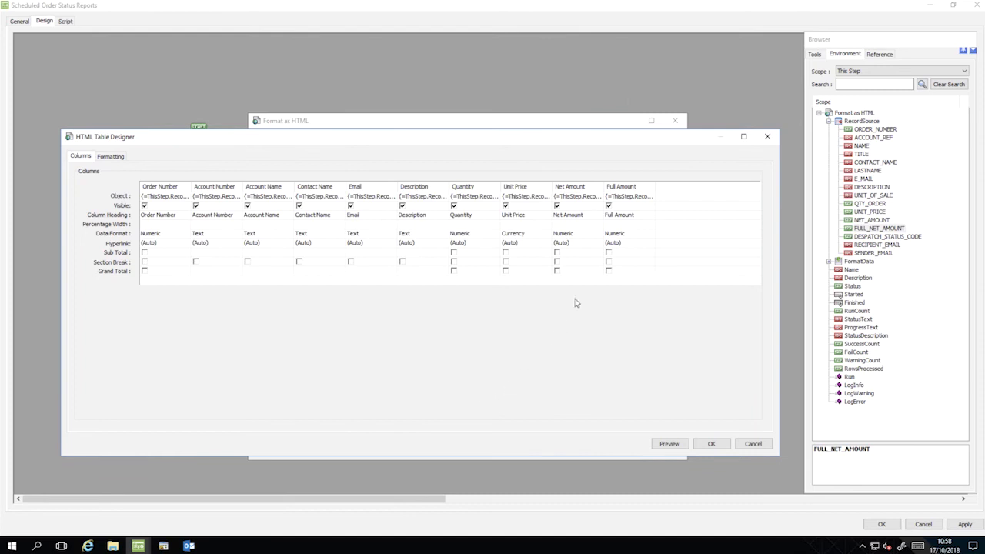
double_click(598, 233)
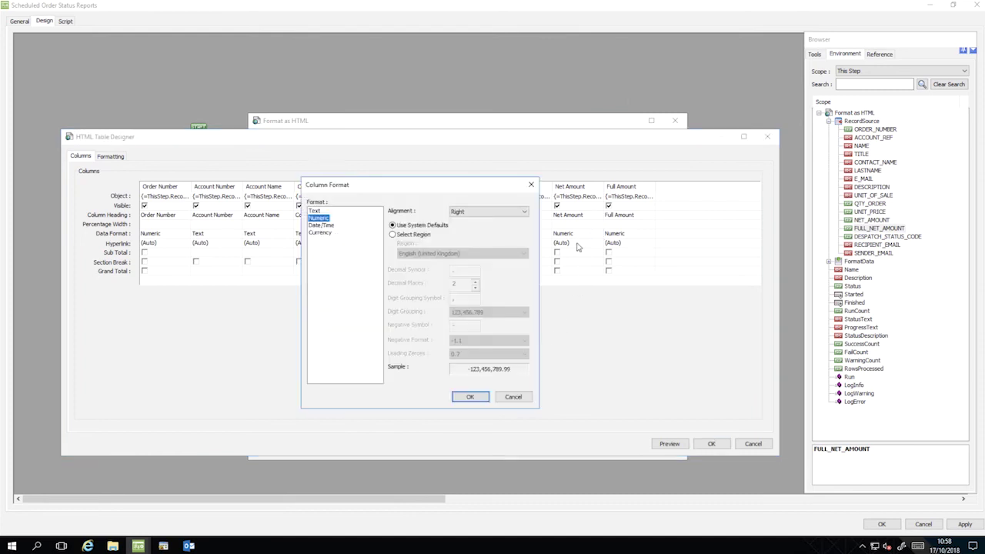
left_click(324, 235)
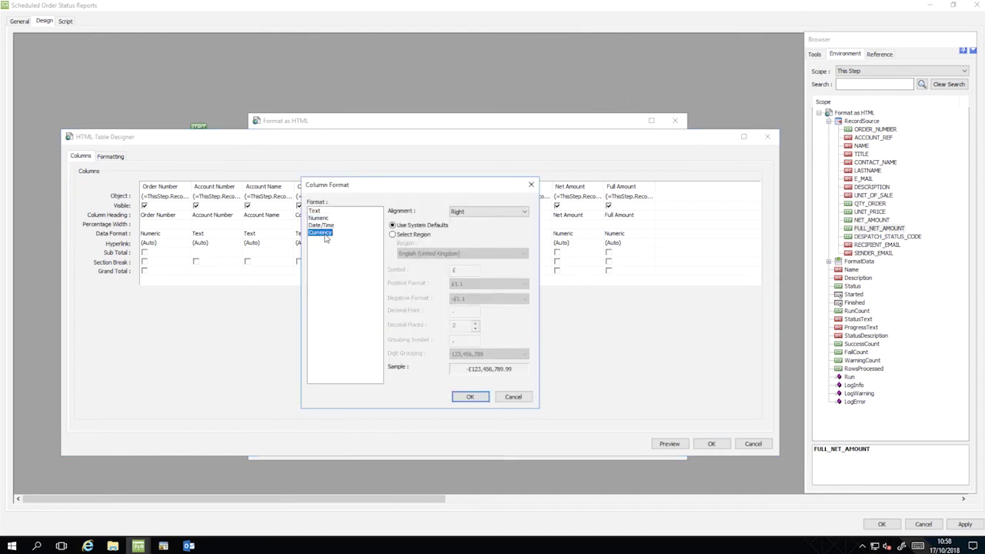
left_click(479, 397)
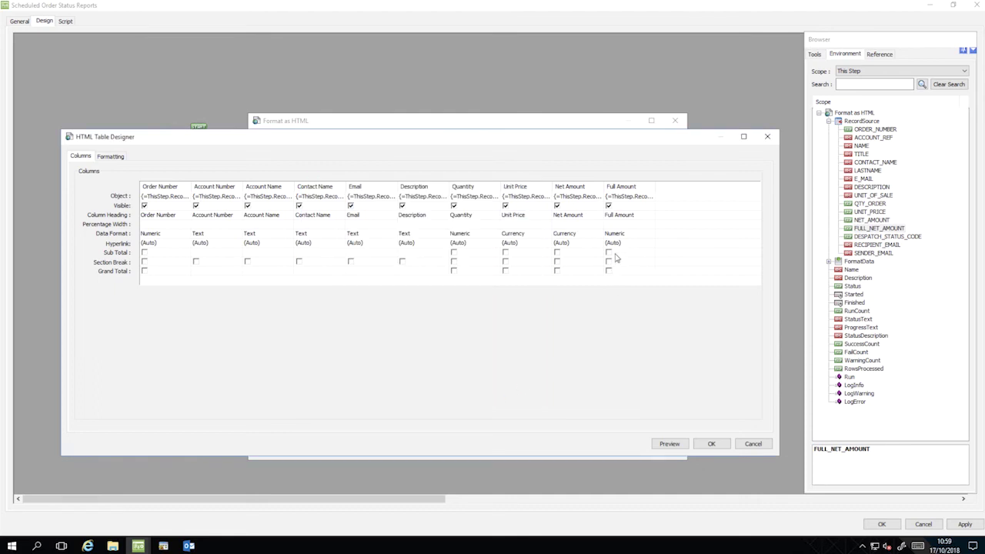
double_click(648, 233)
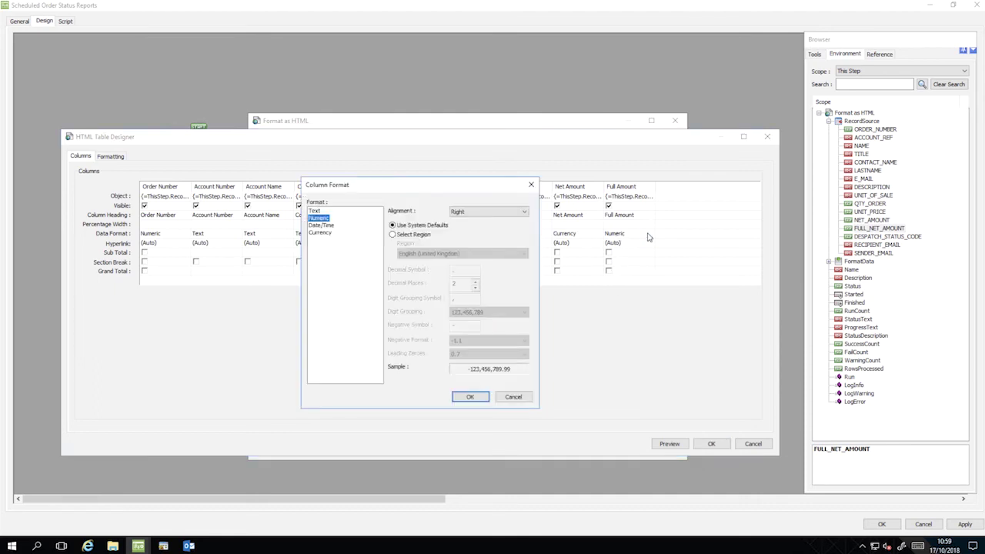
left_click(324, 234)
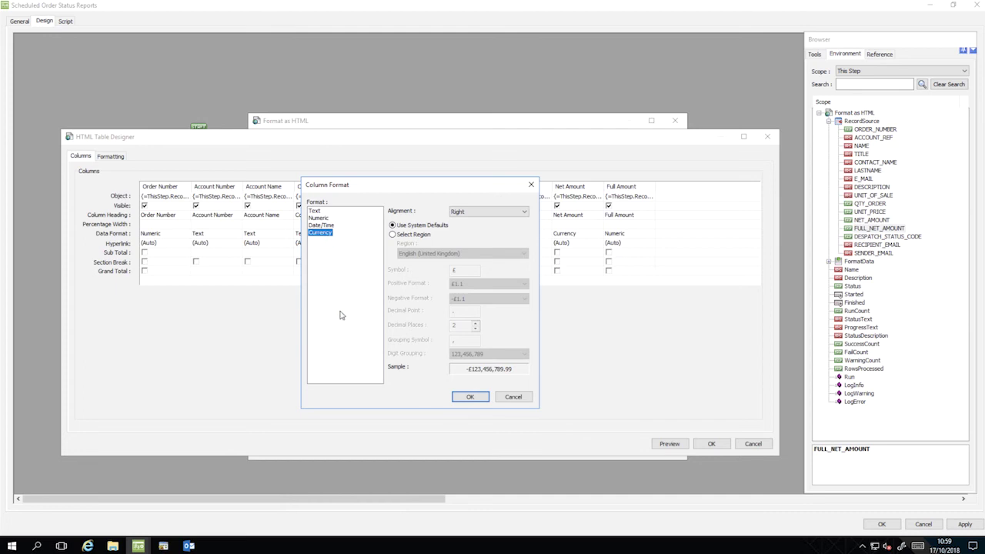
left_click(470, 397)
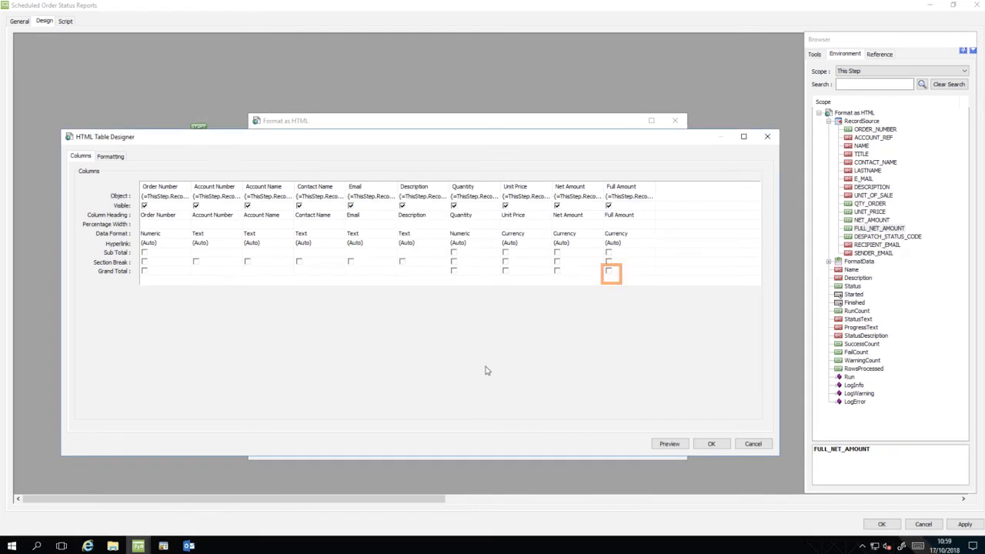
Step: Enable the grand total for the Full Amount column and preview the table
left_click(608, 272)
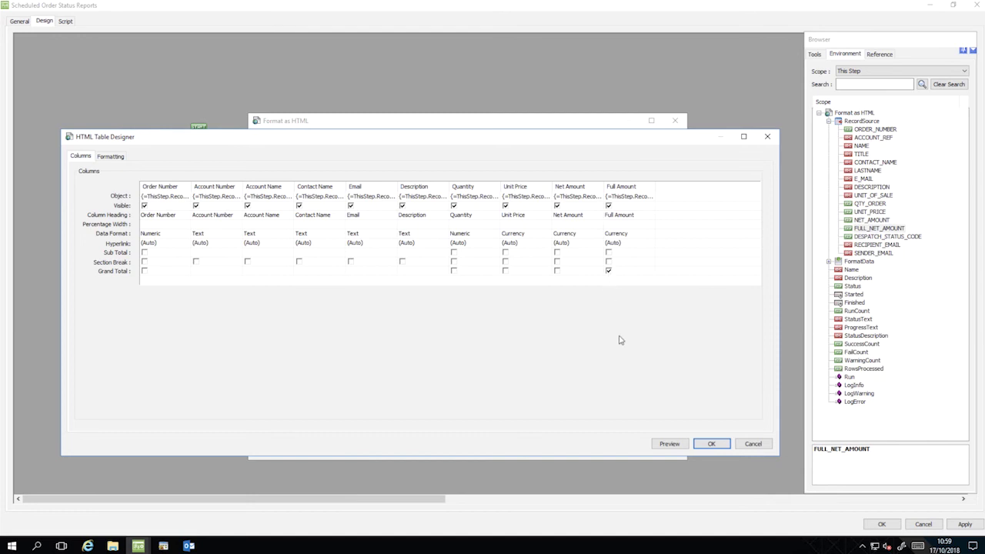
left_click(667, 443)
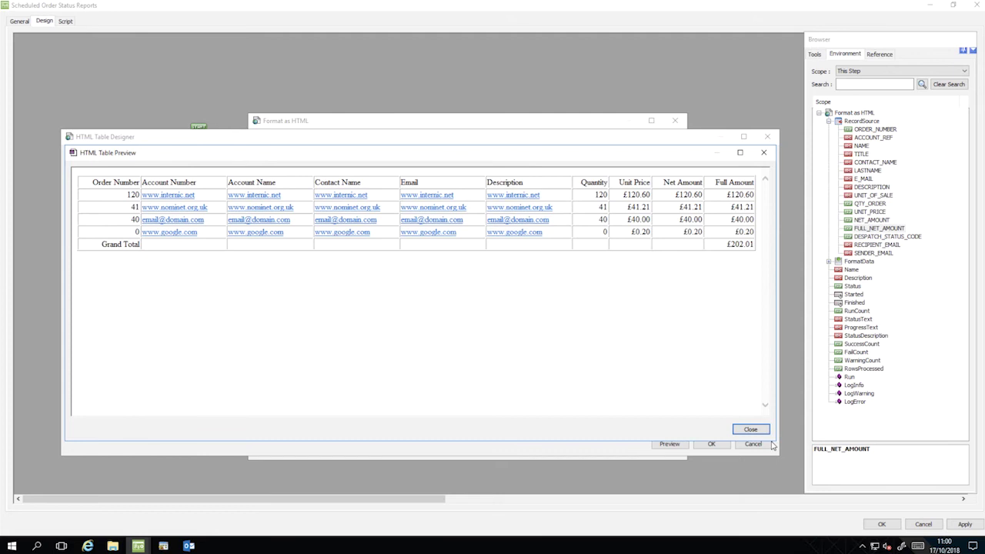
left_click(760, 432)
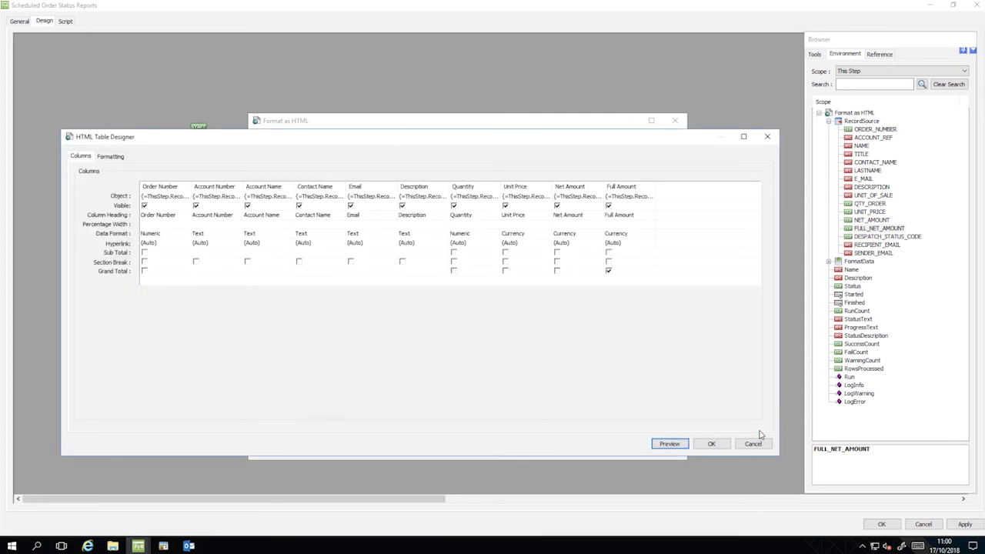
Step: Set the font of the whole table to Arial in the table formatting
left_click(117, 160)
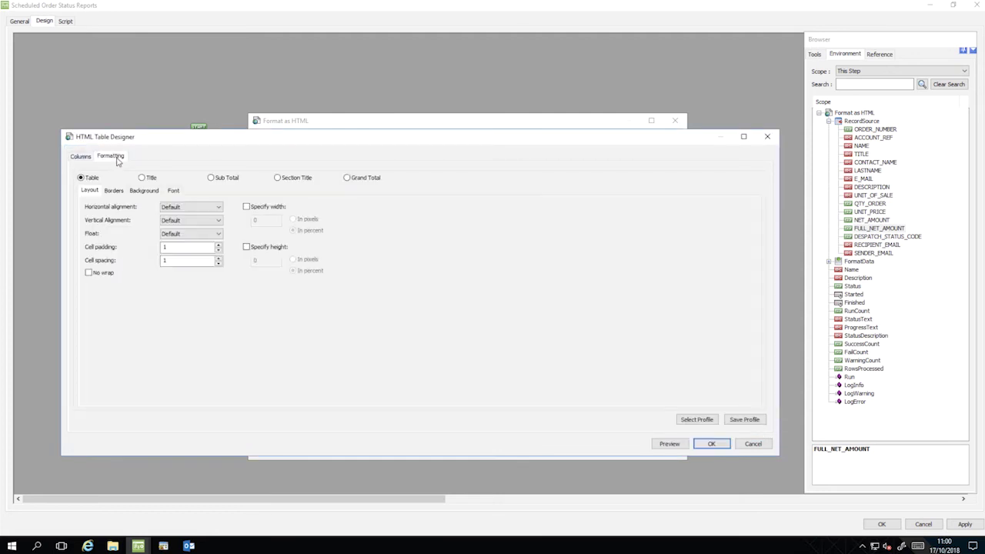
left_click(173, 192)
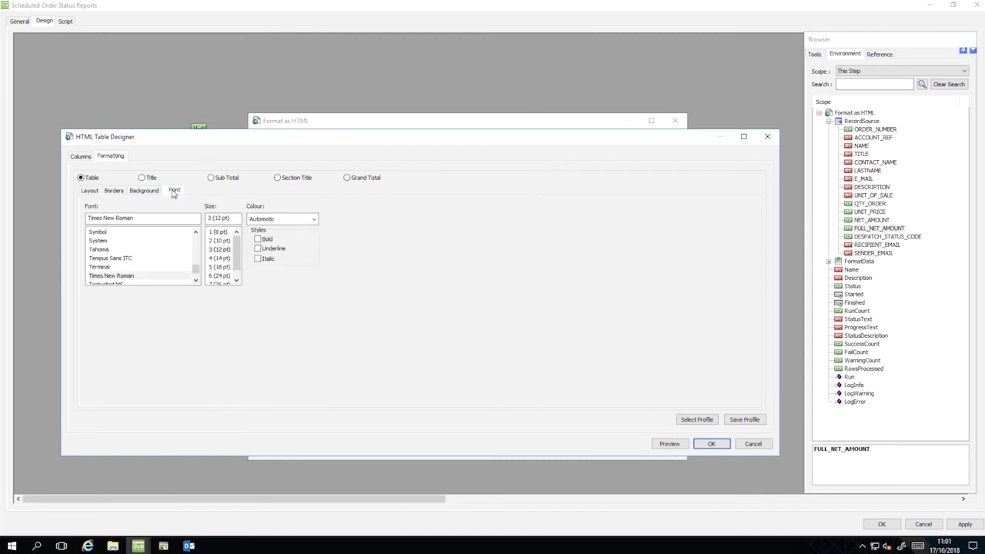
left_click_drag(196, 269, 196, 246)
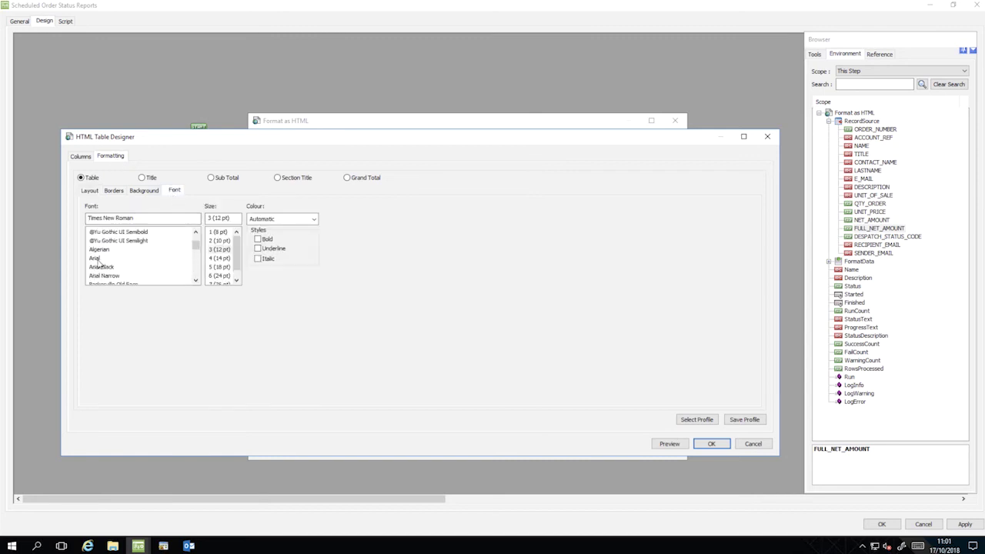
left_click(97, 259)
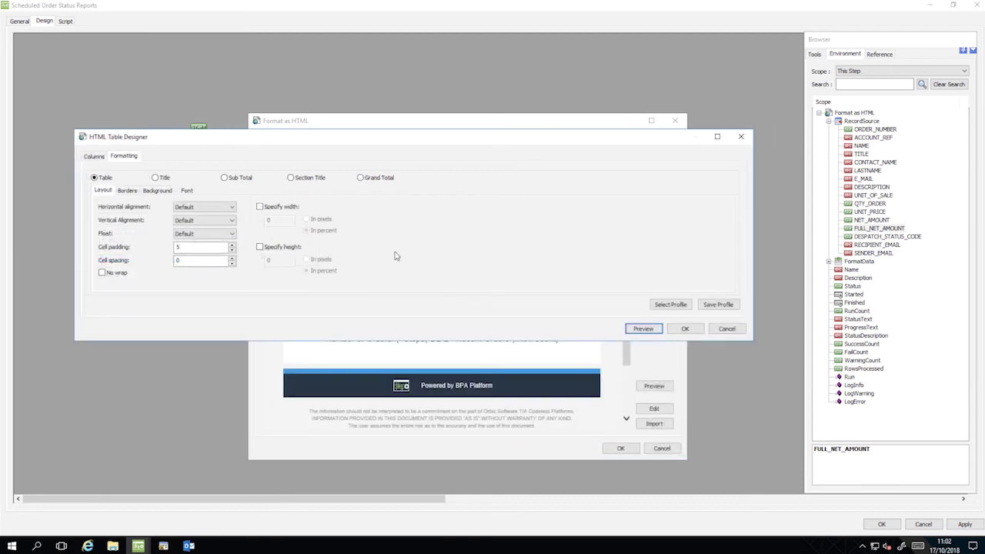
Step: Preview the formatted HTML table and accept the table design
left_click(643, 329)
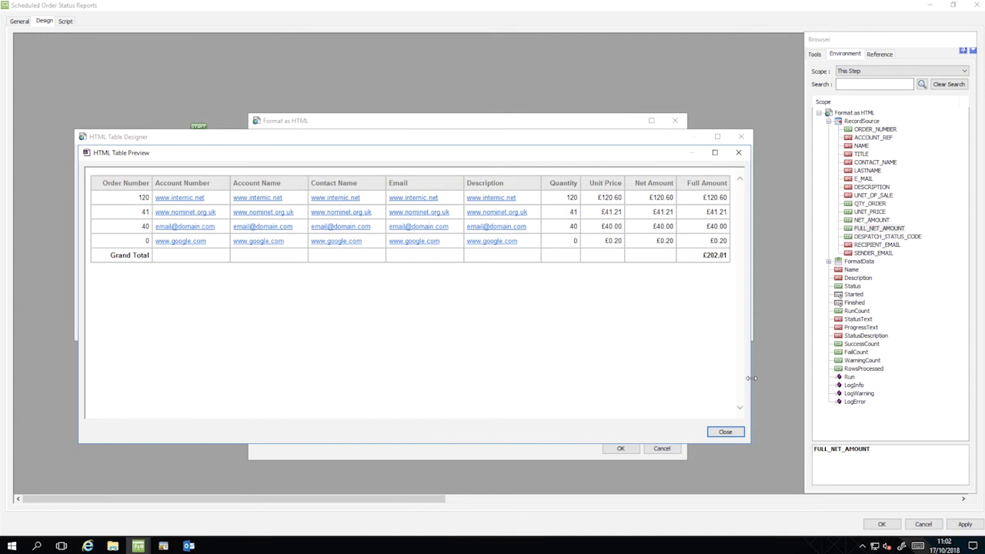
left_click(726, 433)
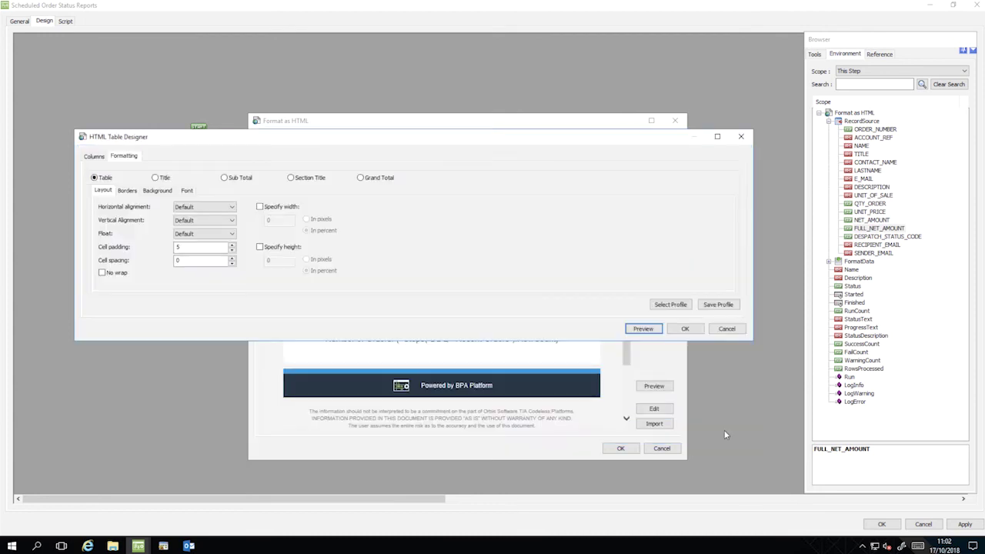
left_click(683, 331)
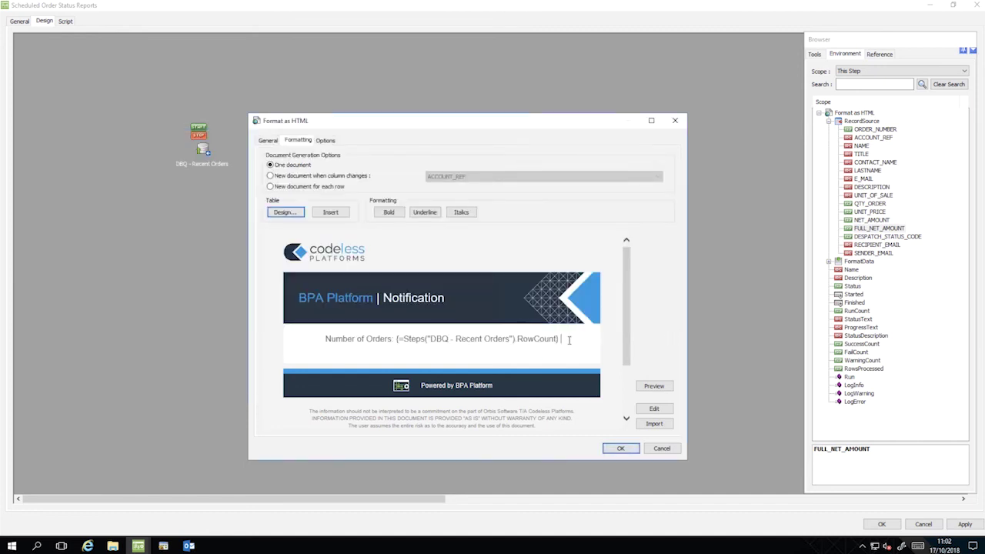
Step: Insert the designed table on a new line below the Number of Orders text and save the Format as HTML step
key("Return")
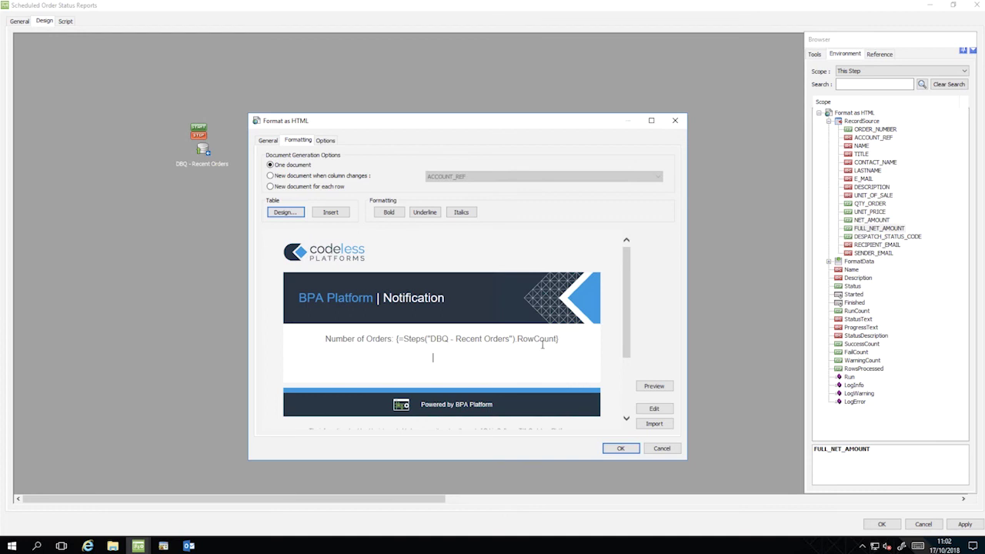
left_click(331, 216)
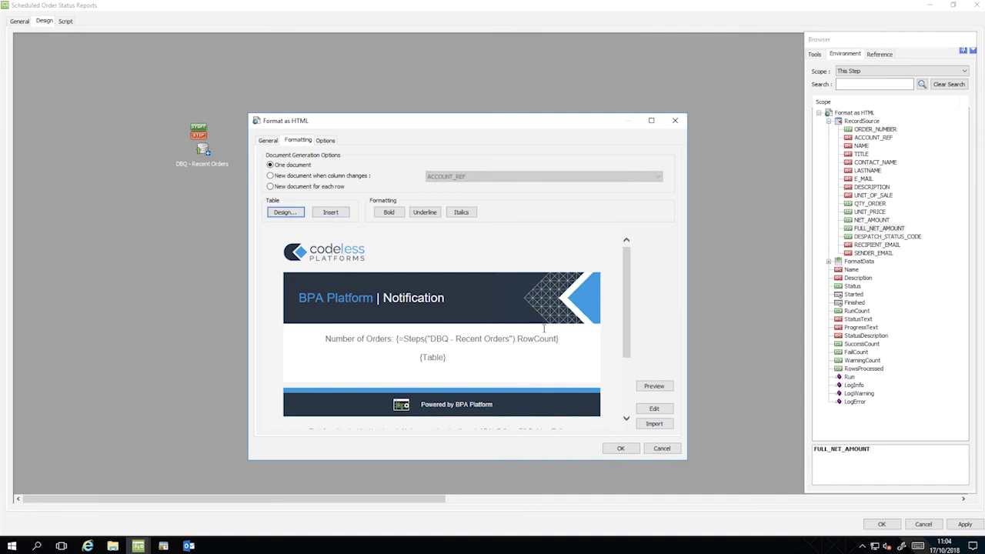
left_click(620, 449)
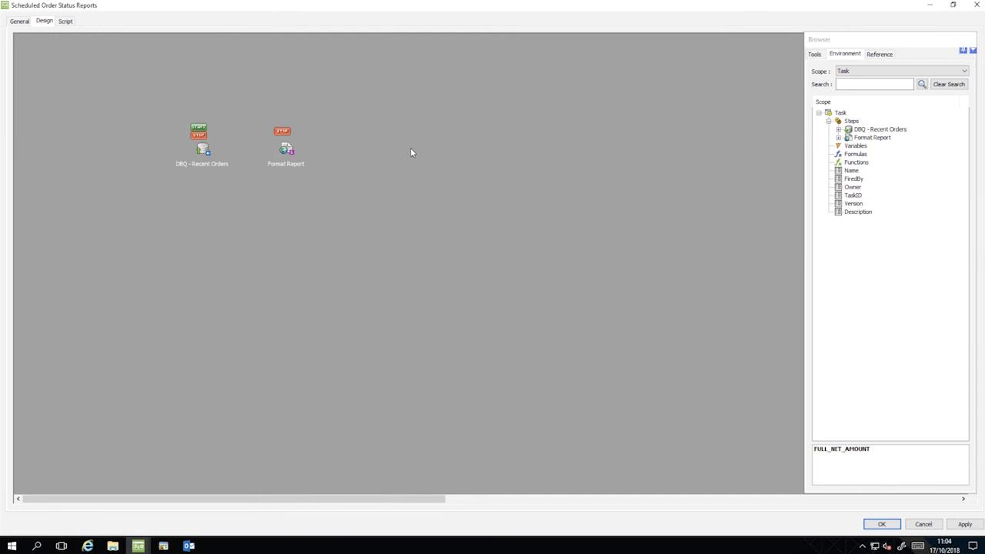
Step: Add a Send Email (SMTP) step named "Send Order Status" that reads its documents from Format Report [HTML]
right_click(410, 152)
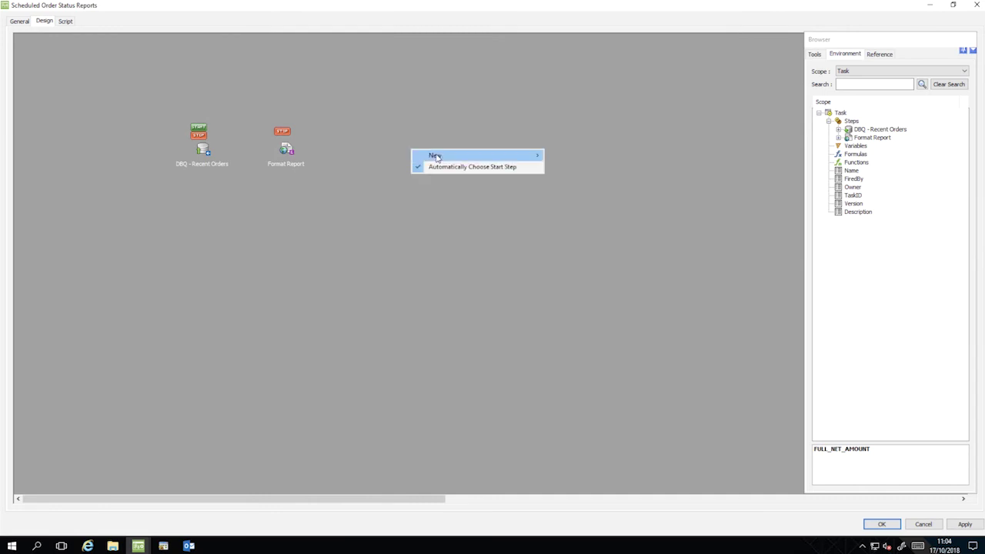
mouse_move(434, 155)
mouse_move(579, 203)
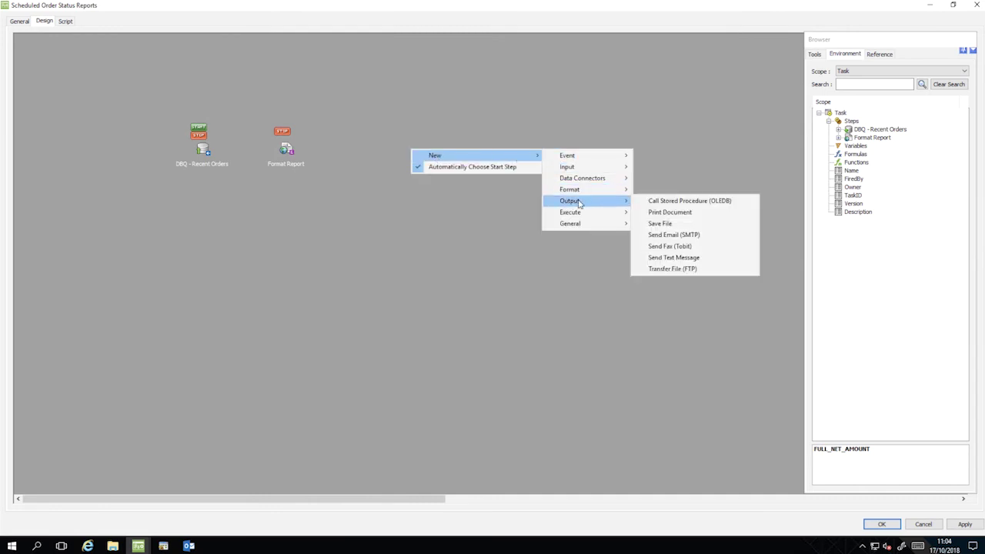
left_click(695, 235)
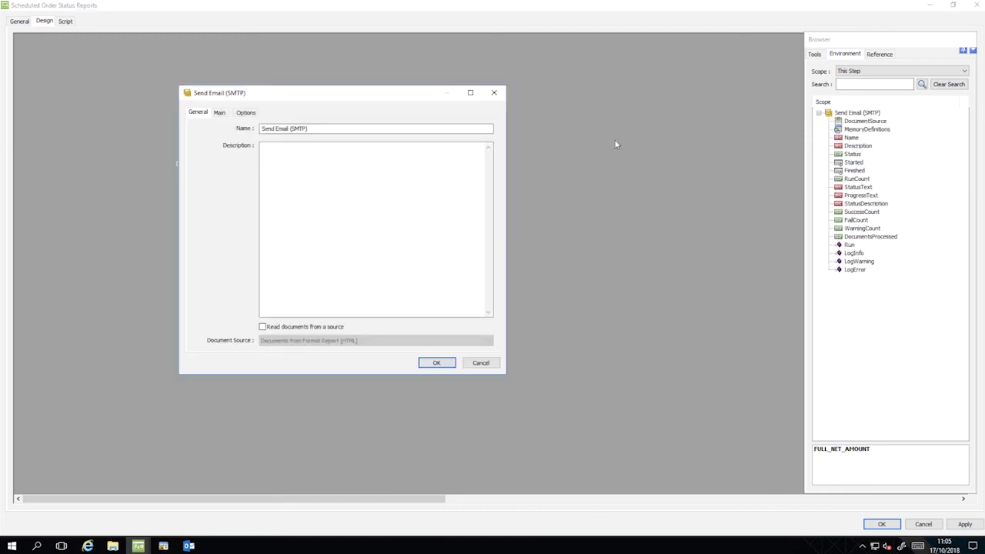
left_click(318, 128)
key("ctrl+a")
type("Send Order Status")
left_click(262, 327)
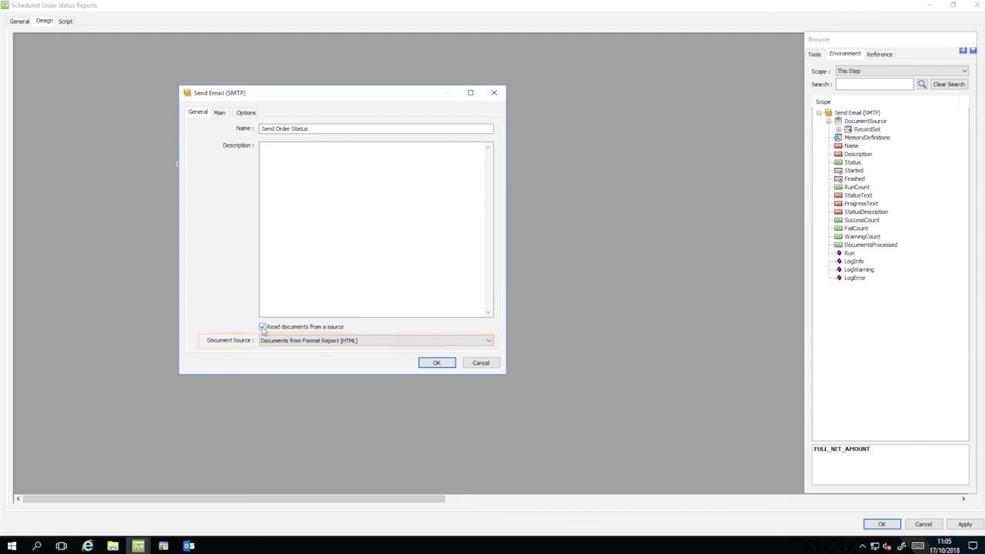
Step: Set the email's sender to Training Sender and its To recipient to Training Recipient from the internal public addresses
left_click(220, 113)
left_click(221, 131)
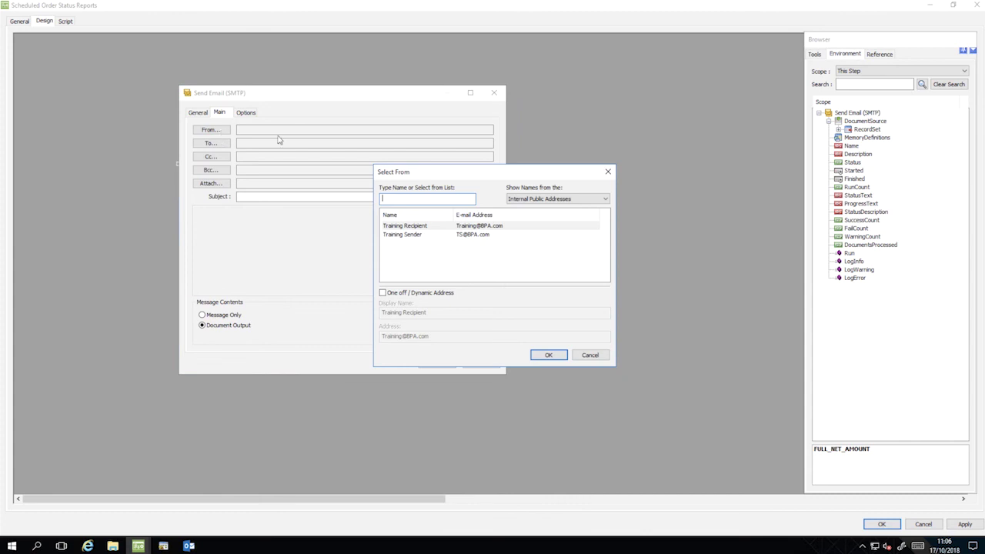
left_click(418, 235)
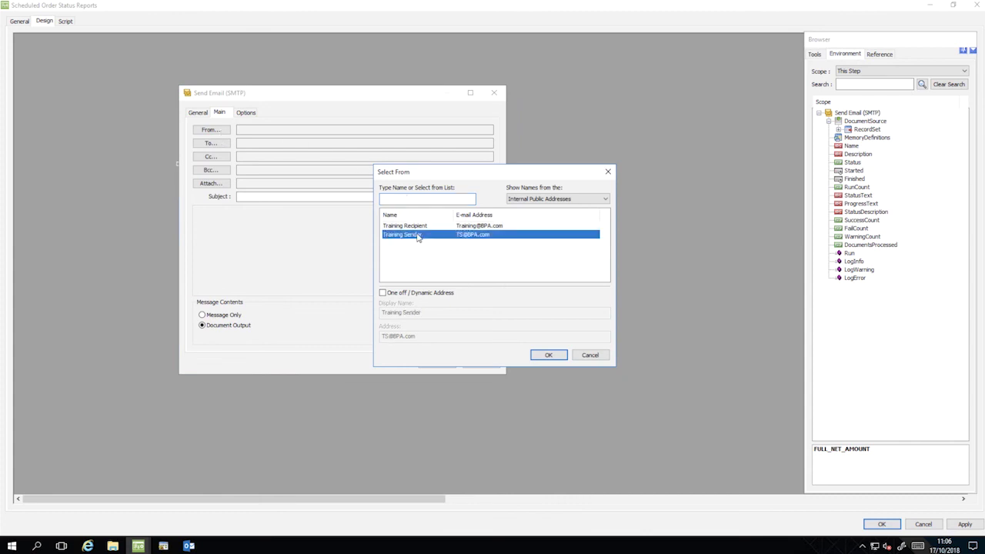
left_click(549, 354)
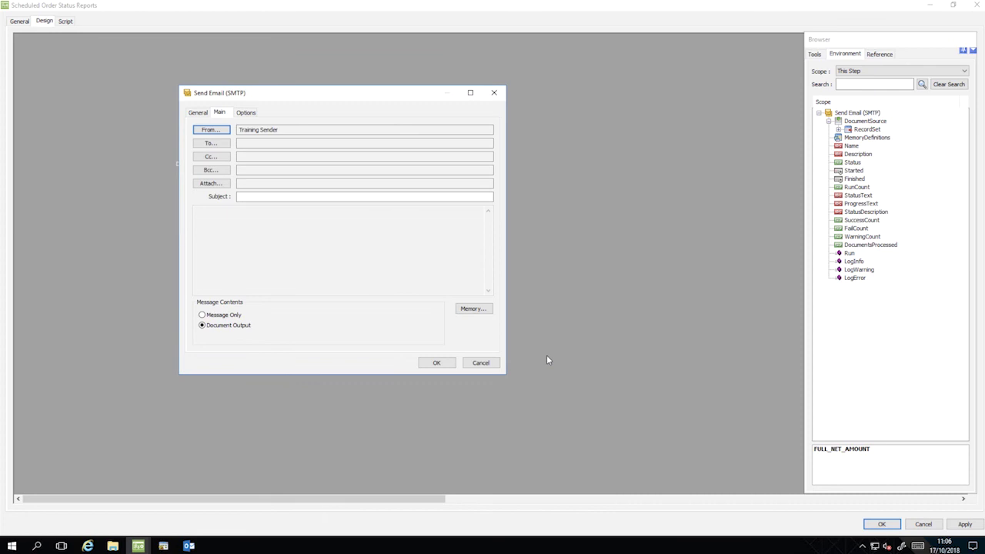
left_click(210, 143)
left_click(254, 187)
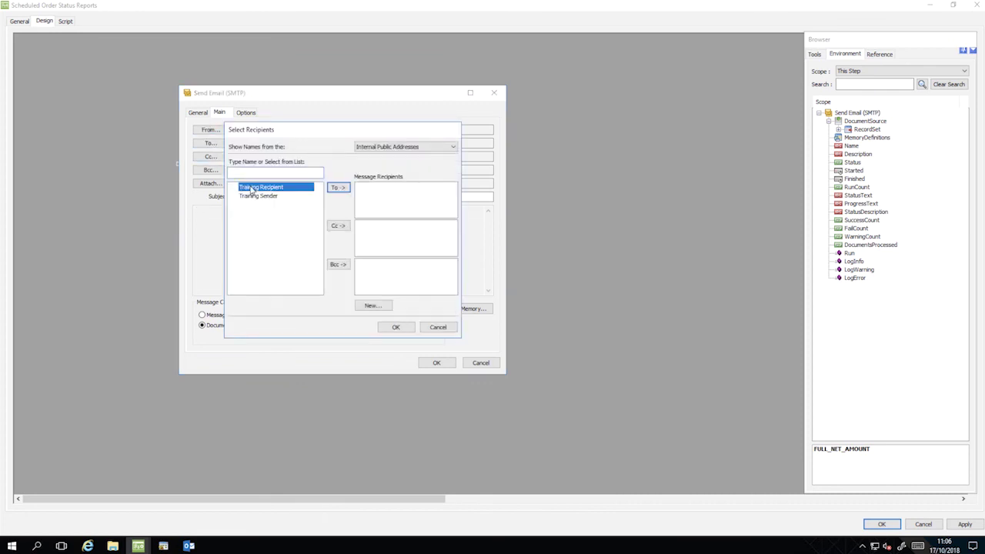
left_click(338, 188)
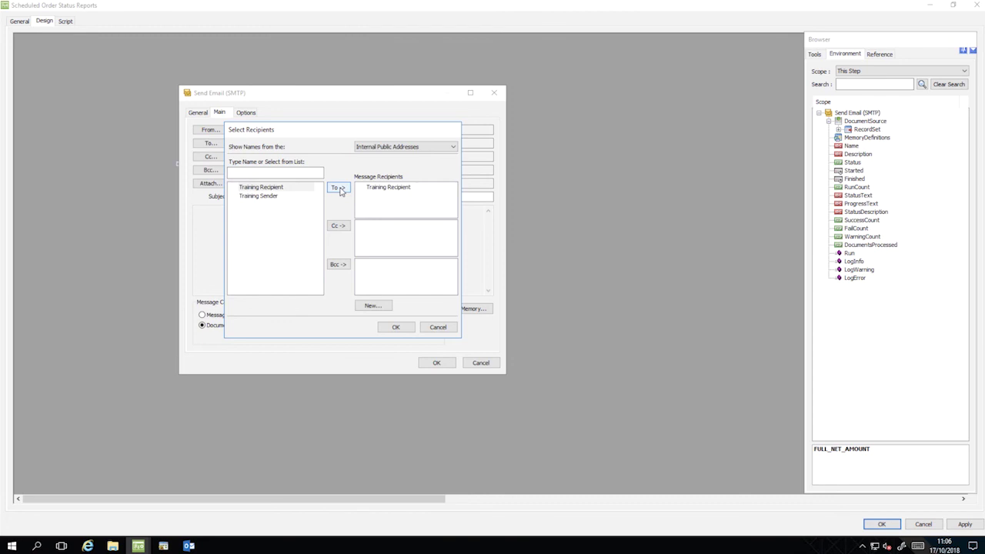
left_click(394, 327)
Step: Enter "Order Status Report" as the email subject and save the email step
left_click(281, 196)
type("Order ")
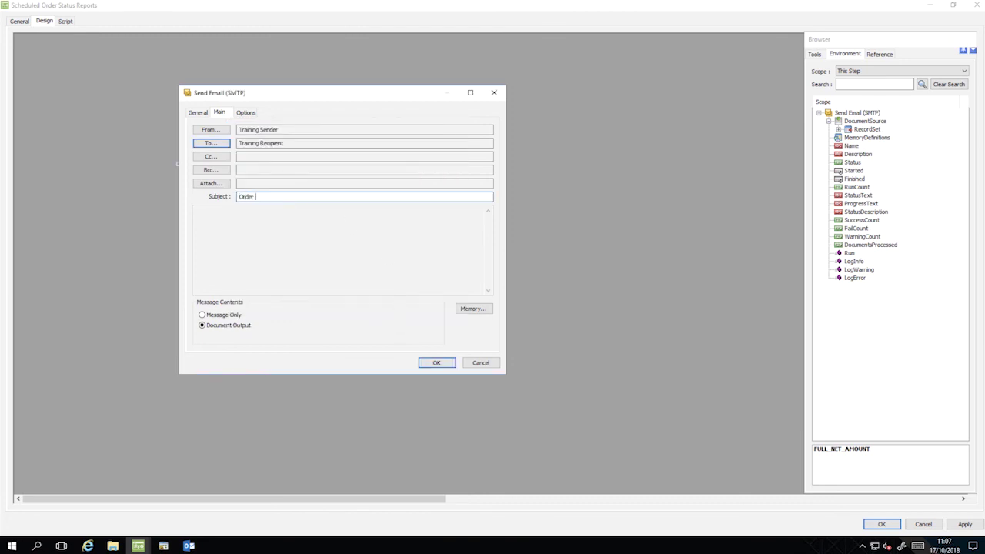
type("Status Report")
left_click(437, 364)
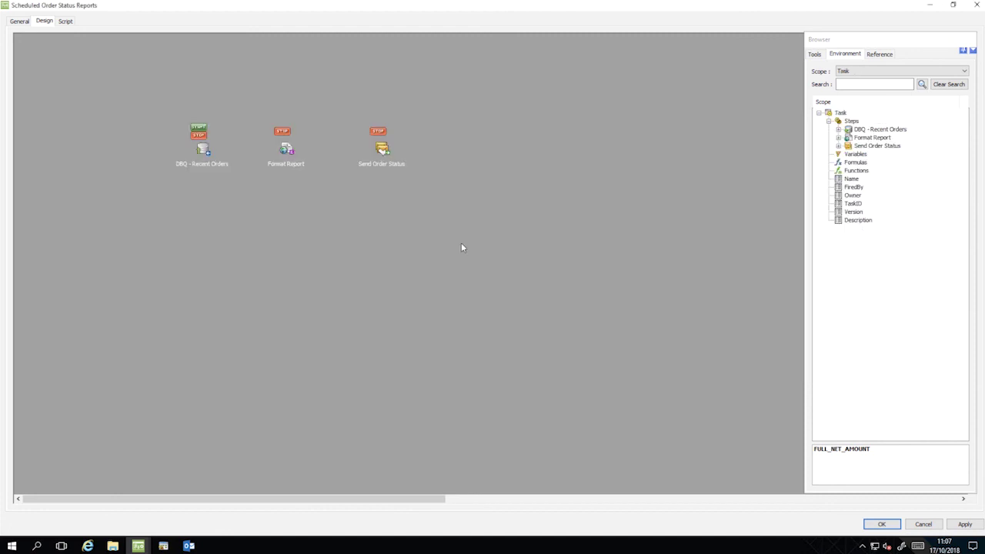